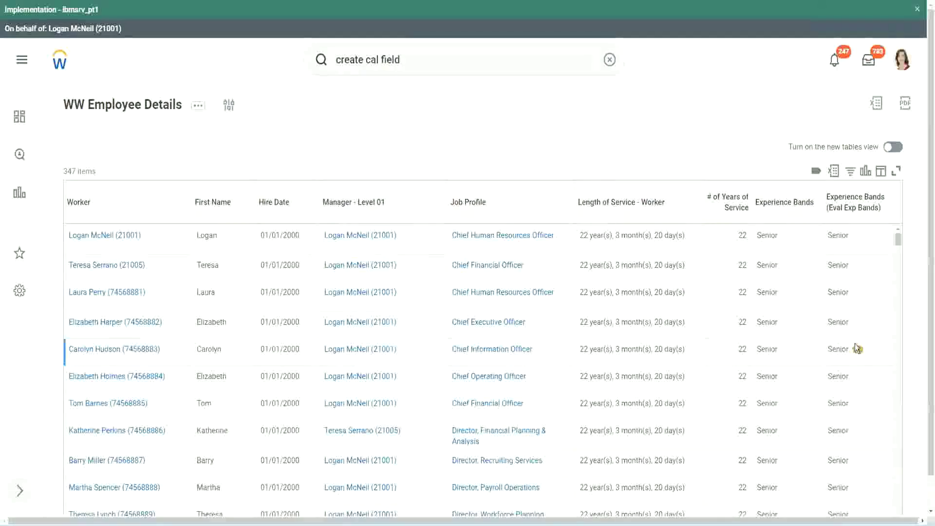
Step: Check the sort options on the Experience Bands (Eval Exp Bands) column of the WW Employee Details report
left_click(863, 213)
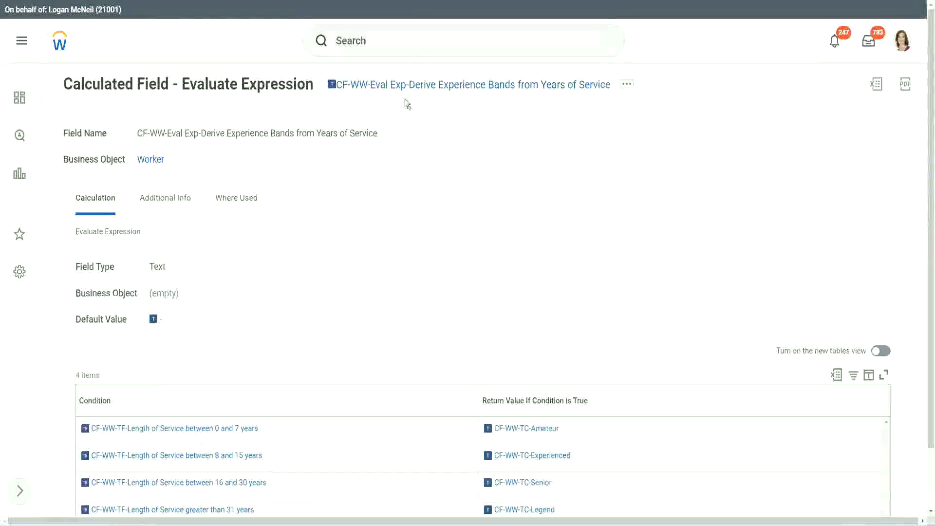
Step: Copy the calculated field's name, then launch the Create Calculated Field task by searching 'create calc field'
right_click(404, 91)
left_click(441, 146)
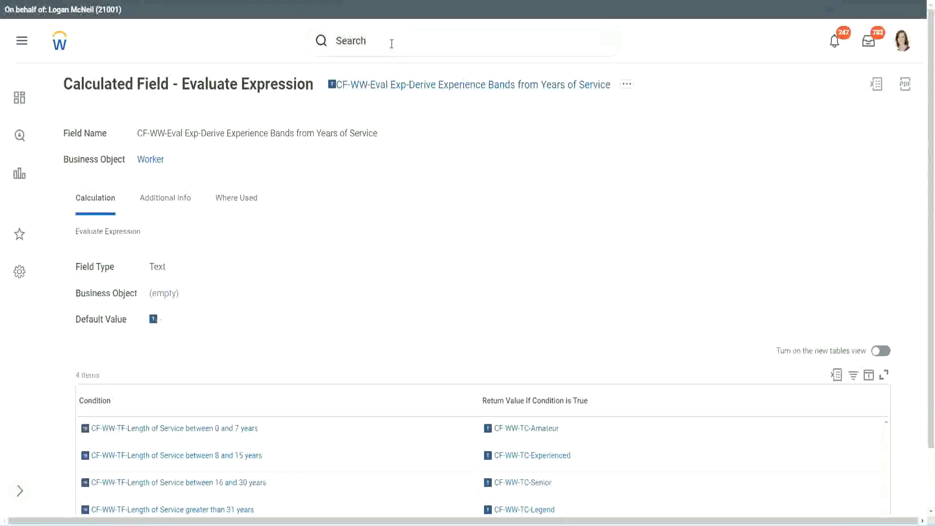
left_click(392, 44)
left_click(651, 127)
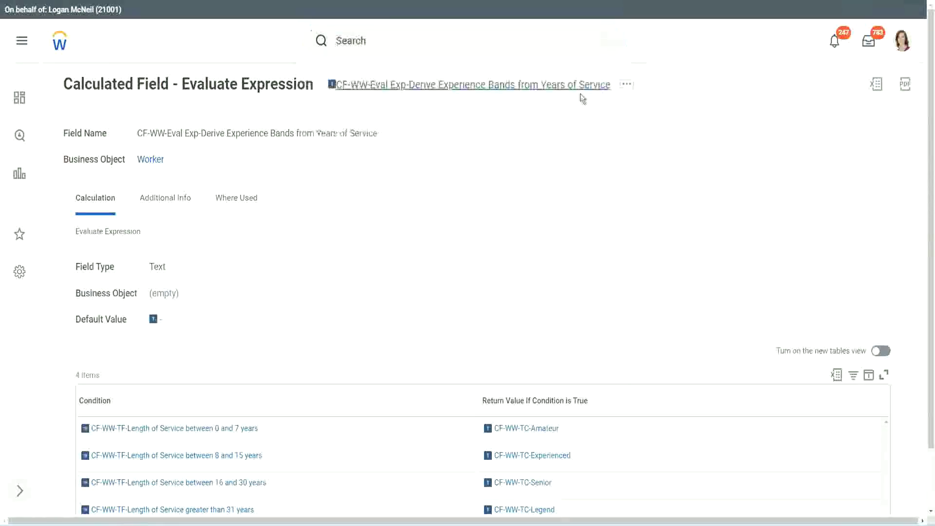
left_click(370, 39)
type("create calc field")
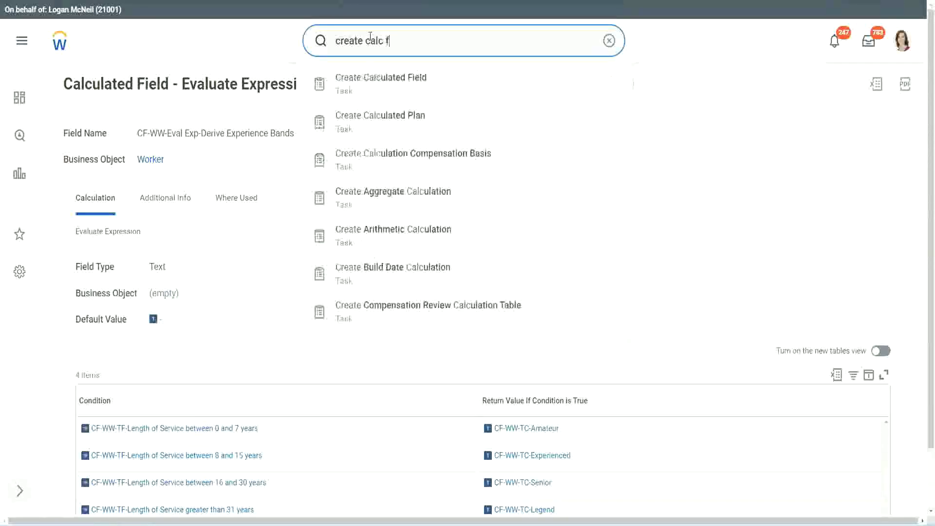
left_click(388, 88)
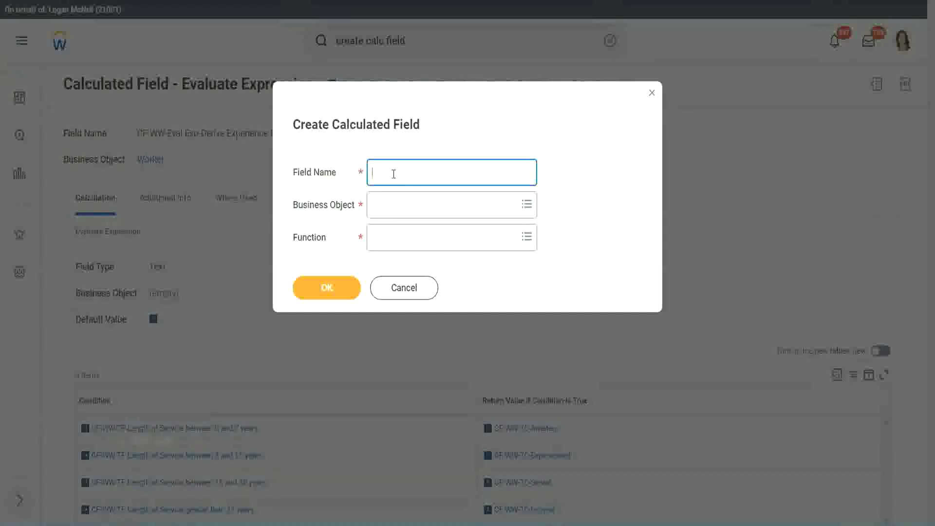
Step: Create field 'CF-WW-LRB-Identify Experience Bands from years of Service' on Worker using Lookup Range Band
type("CF-")
type("WW-I")
type("RB")
type("-")
type("Identify Ex")
type("e")
type("riende")
key("BackSpace")
key("BackSpace")
type("ce ")
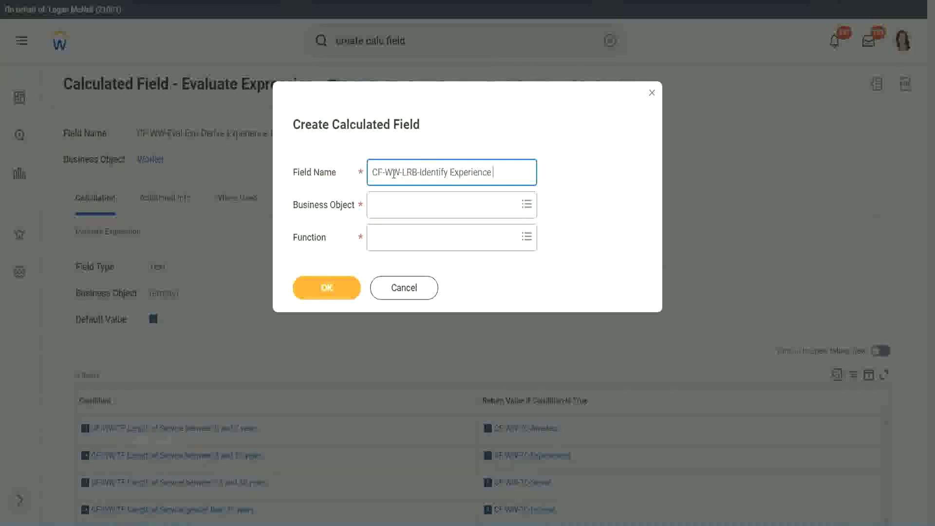
type("Bands from")
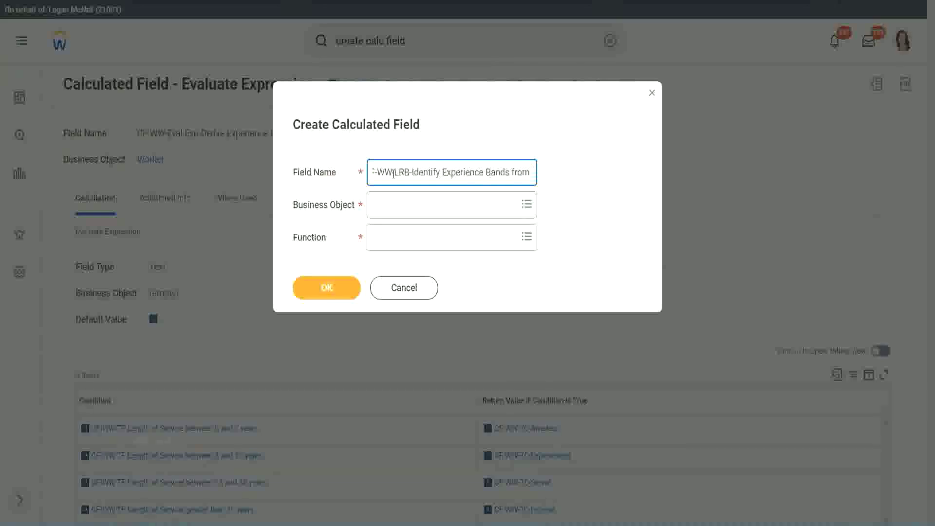
type(" years of Service")
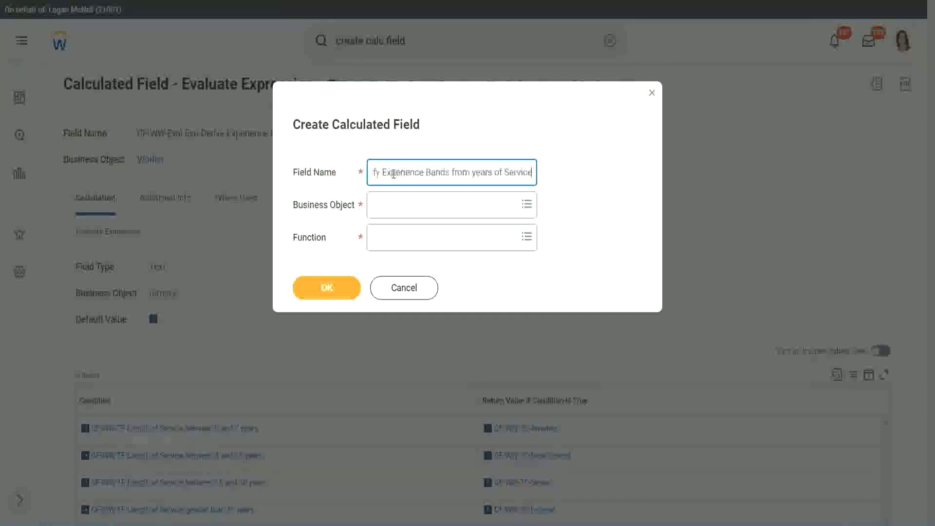
key("Tab")
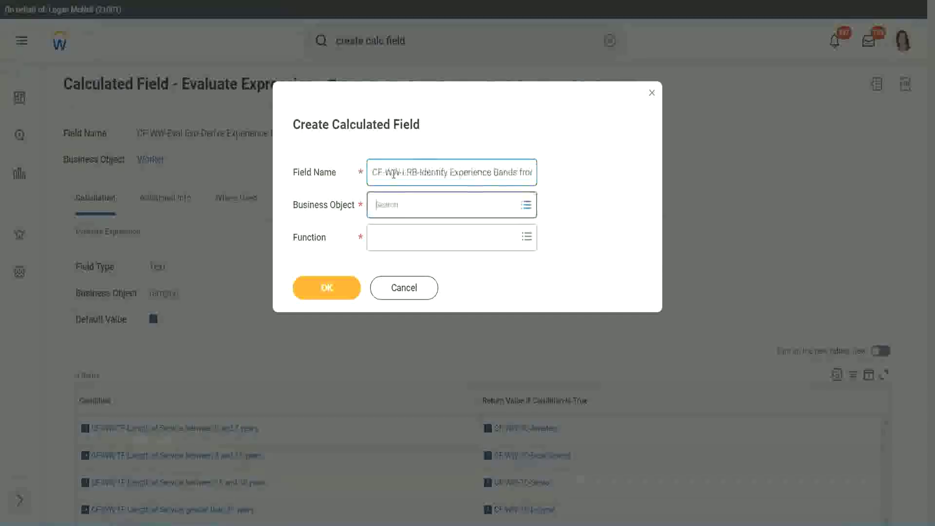
type("wor")
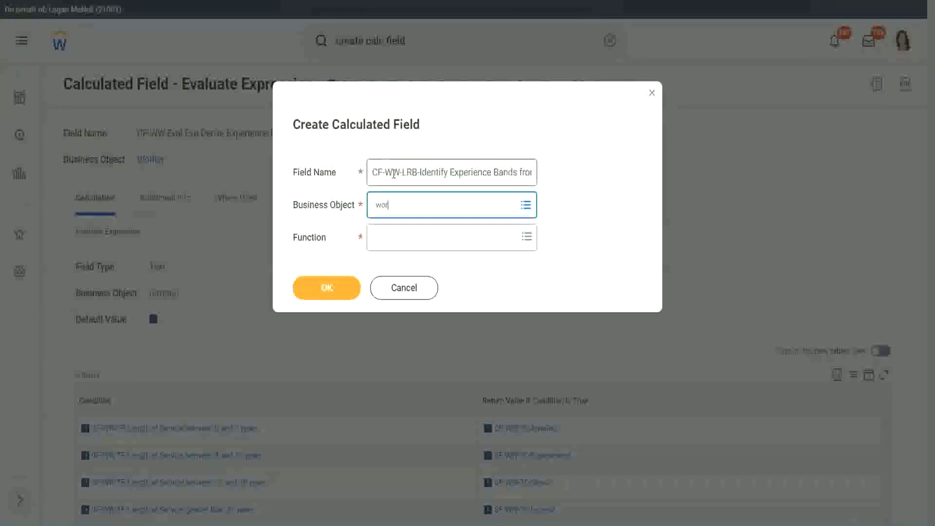
type("ker")
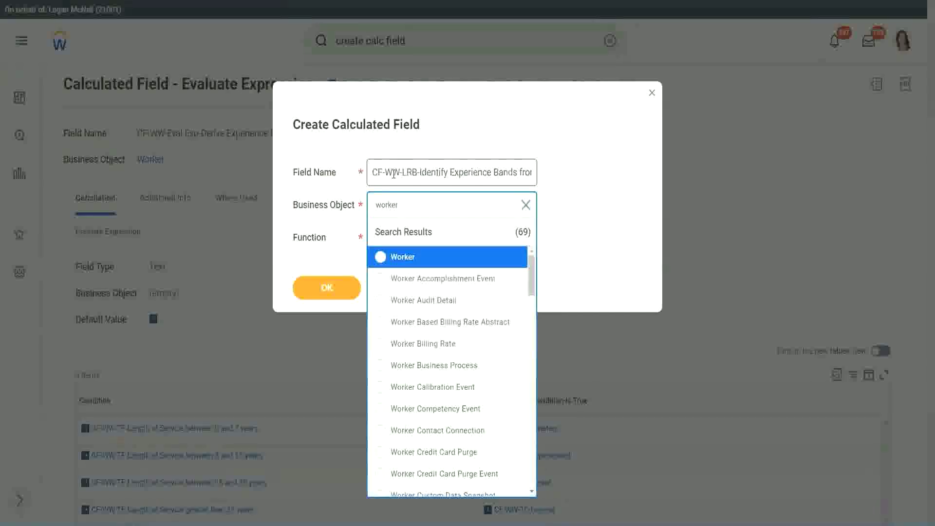
key("Return")
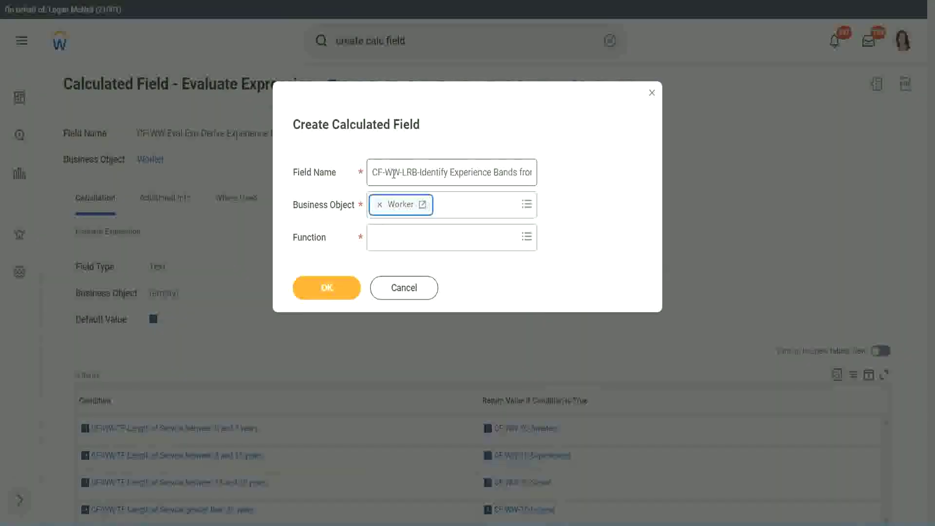
key("Tab")
type("wh")
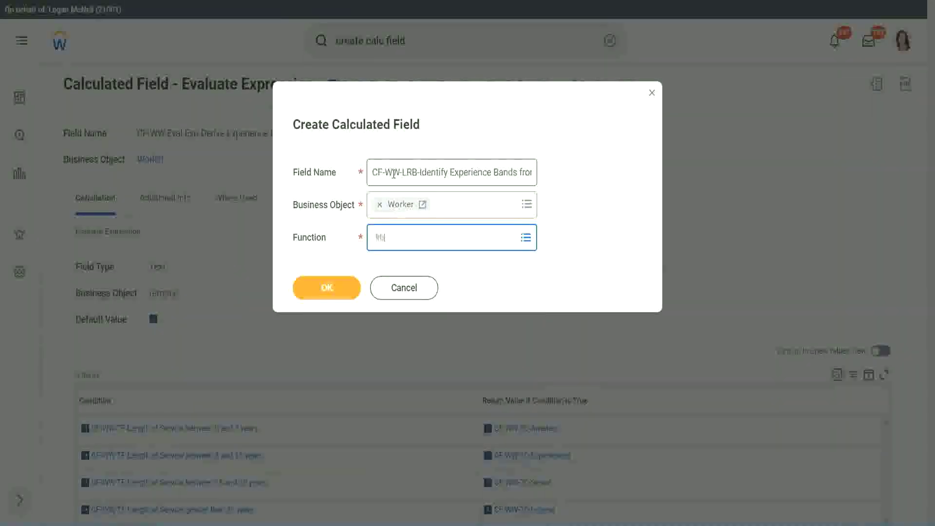
key("Return")
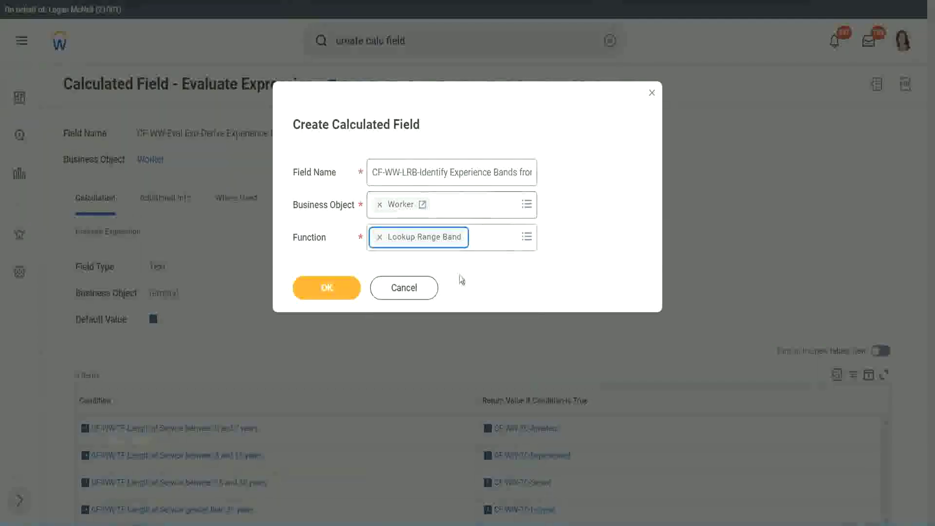
left_click(325, 291)
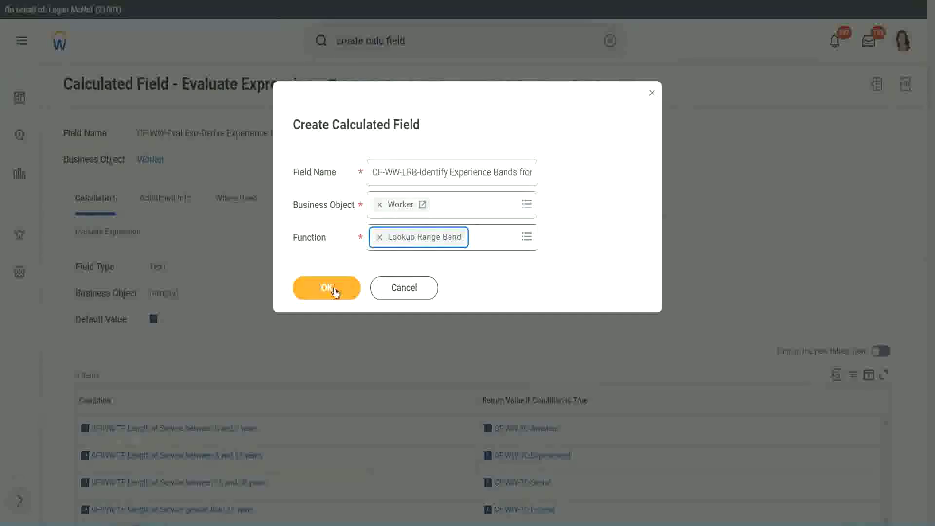
left_click(334, 289)
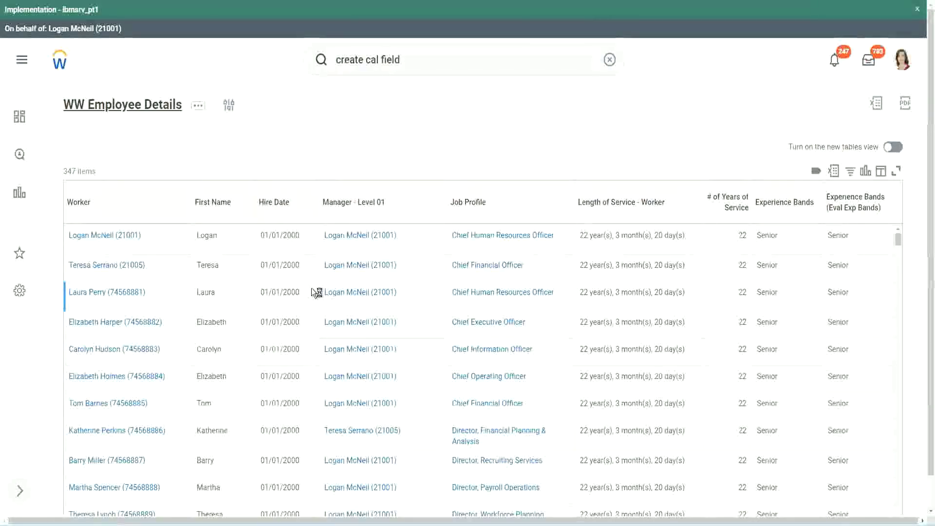
Step: Copy the name of the CF-WW-Convert Text To Number field from the report's columns
scroll(308, 319, "down", 5)
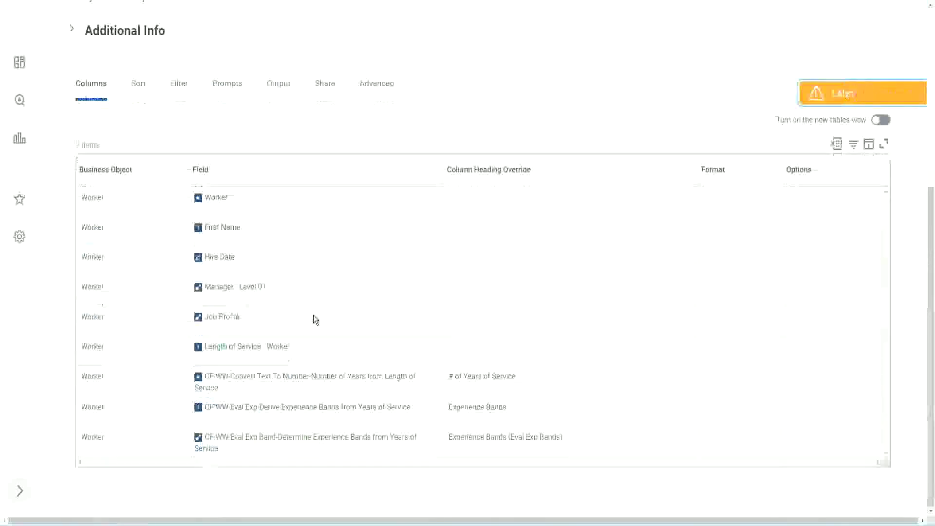
right_click(294, 382)
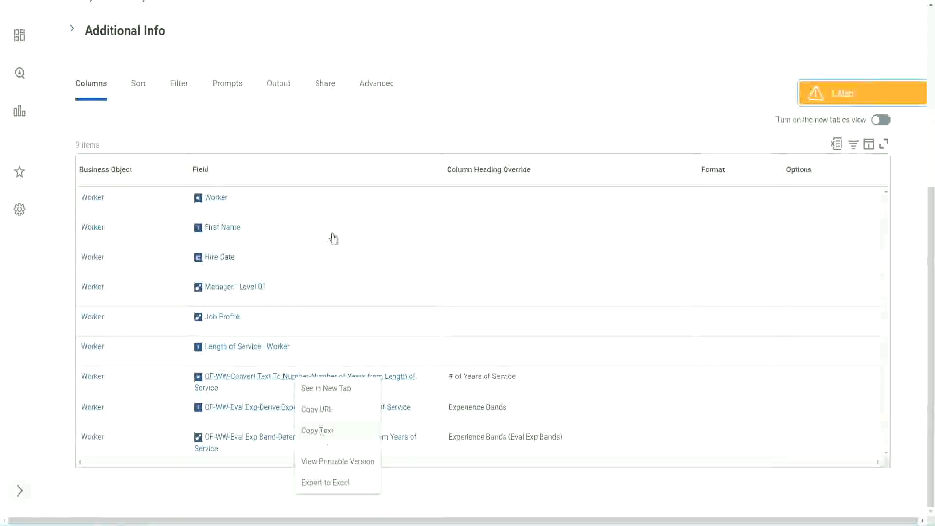
left_click(358, 117)
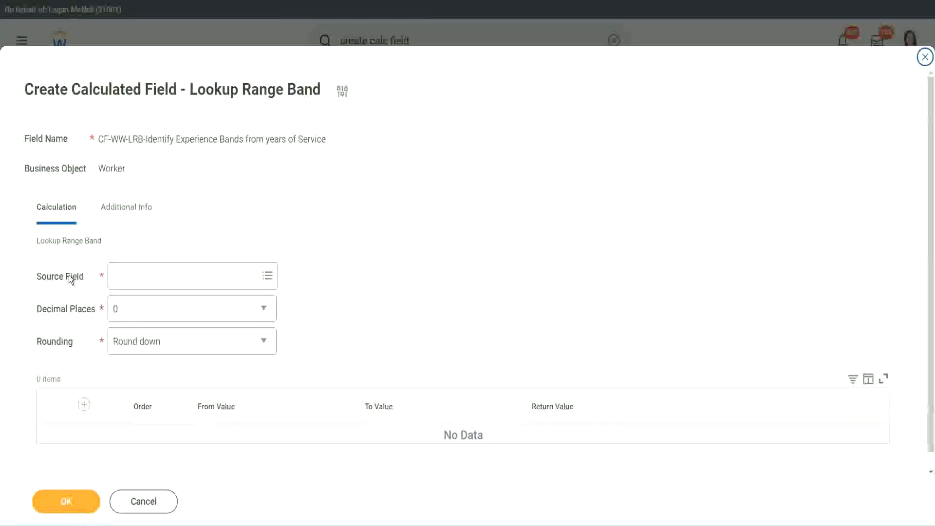
Step: Set Source Field to CF-WW-Convert Text To Number-Number of Years from Length of Service
left_click(145, 277)
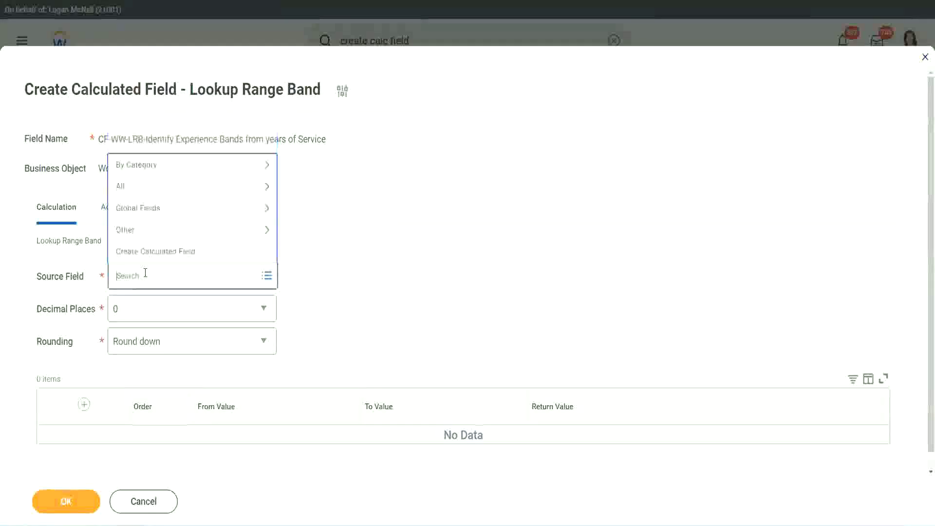
key("ctrl+v")
key("Return")
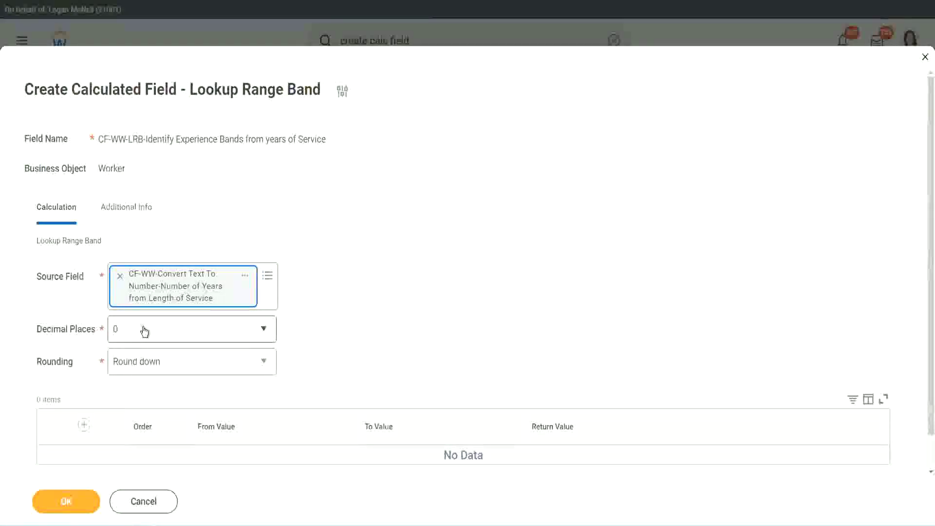
left_click(183, 335)
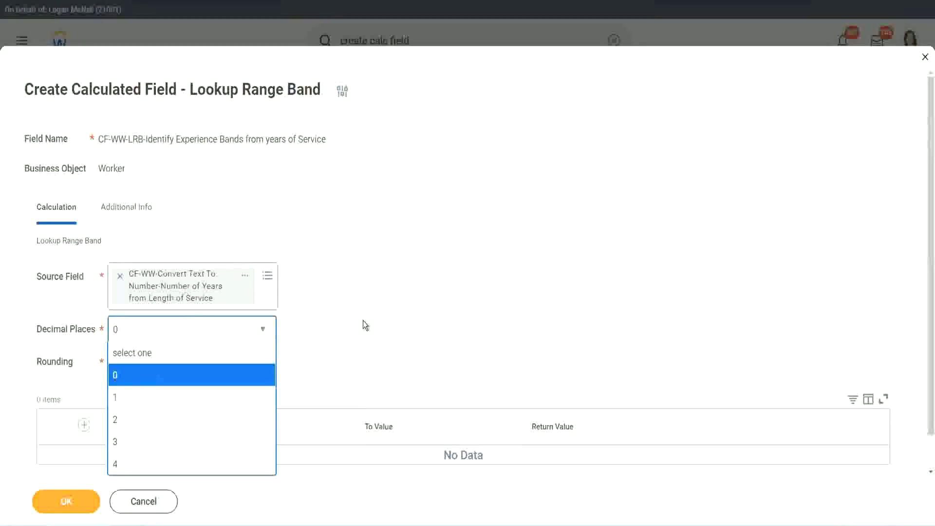
left_click(145, 374)
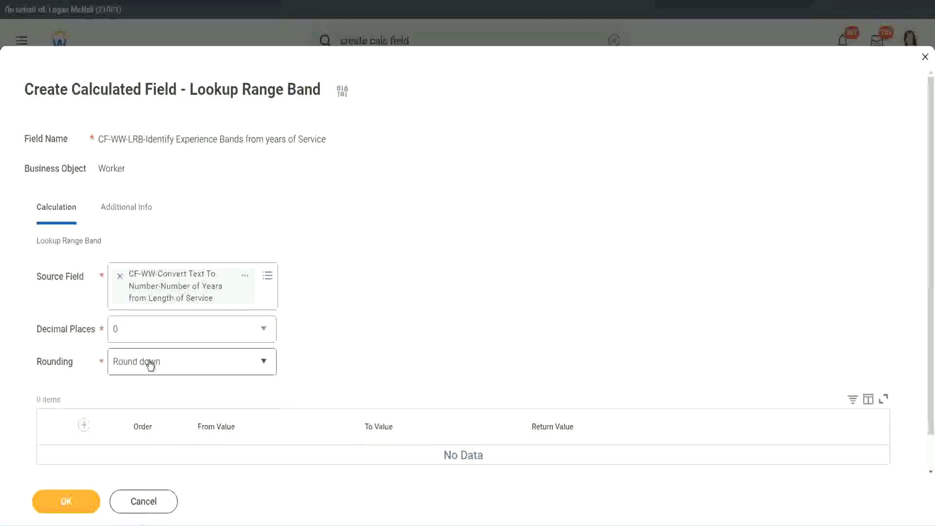
Step: Change the band's Rounding from Round down to Round
left_click(150, 365)
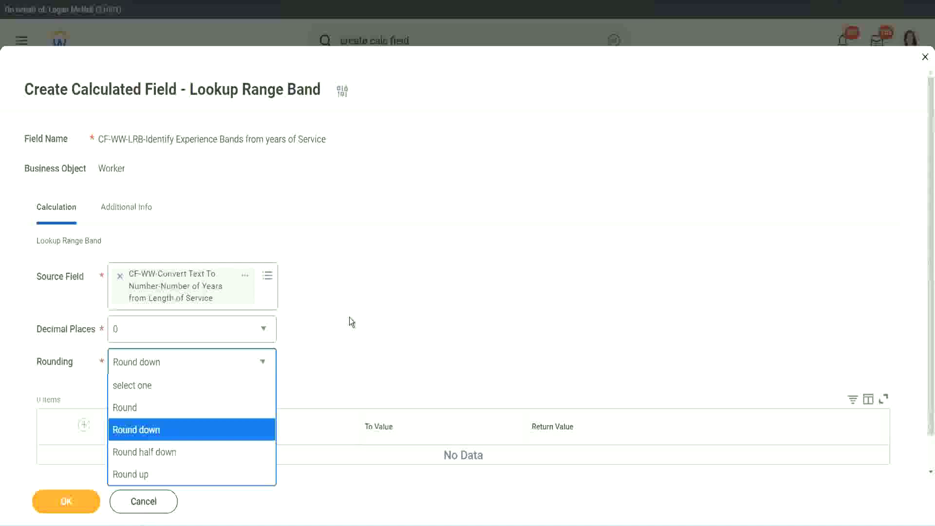
left_click(329, 359)
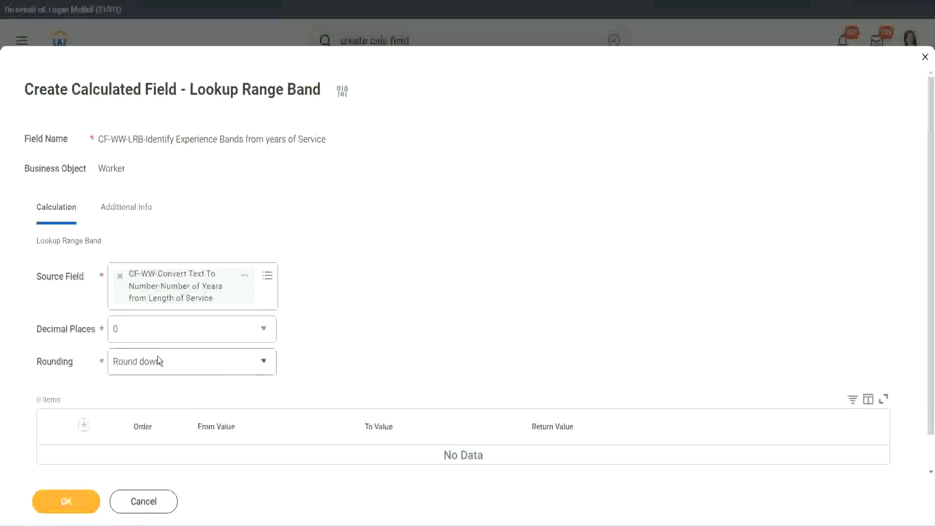
left_click(163, 369)
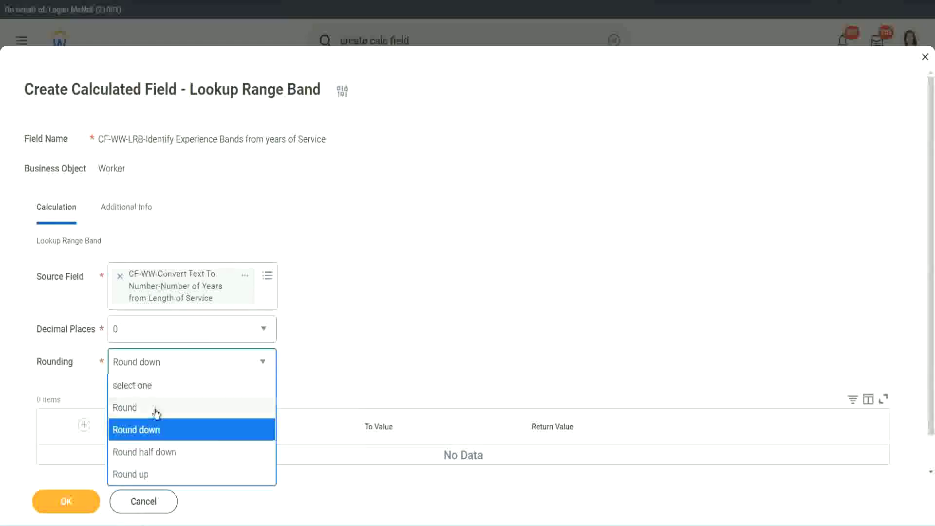
left_click(156, 408)
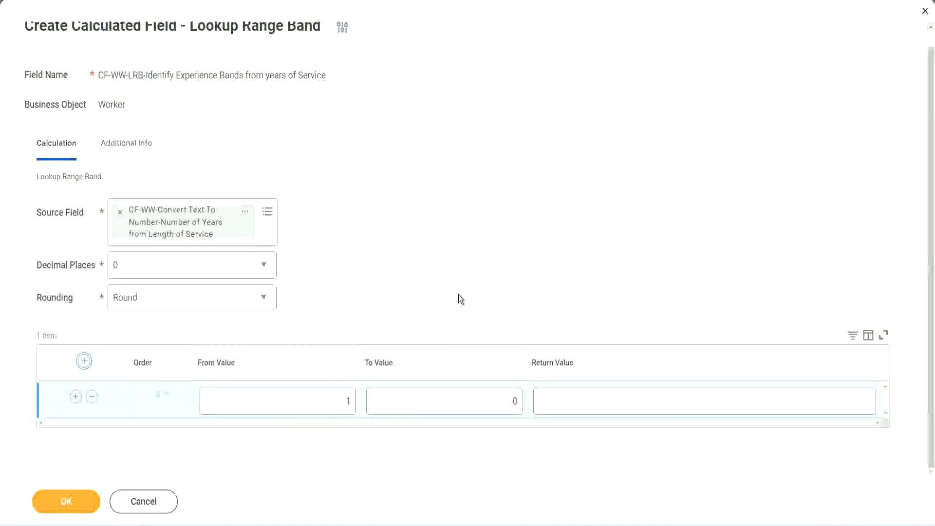
Step: Fill the first band row with From Value 0, To Value 7 and Return Value Amateur
double_click(340, 404)
type("0")
key("Tab")
type("7")
key("Tab")
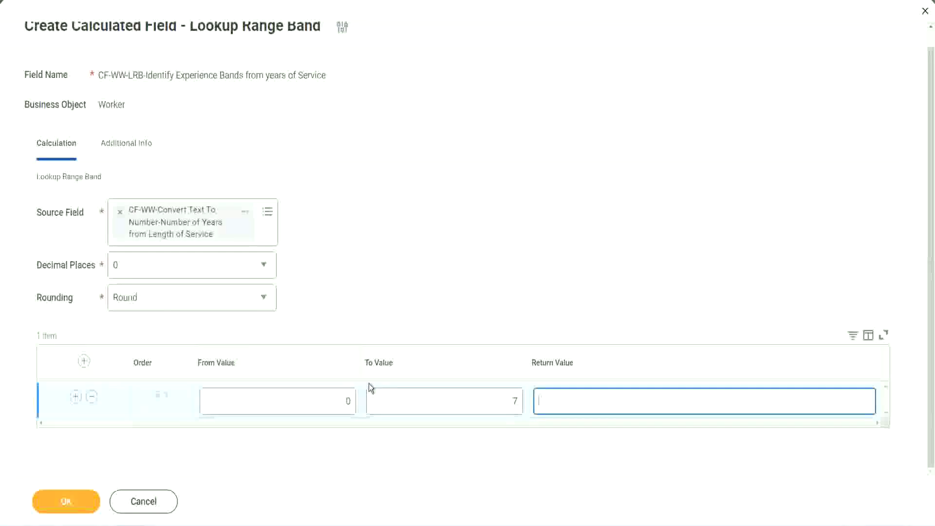
type("Amateur")
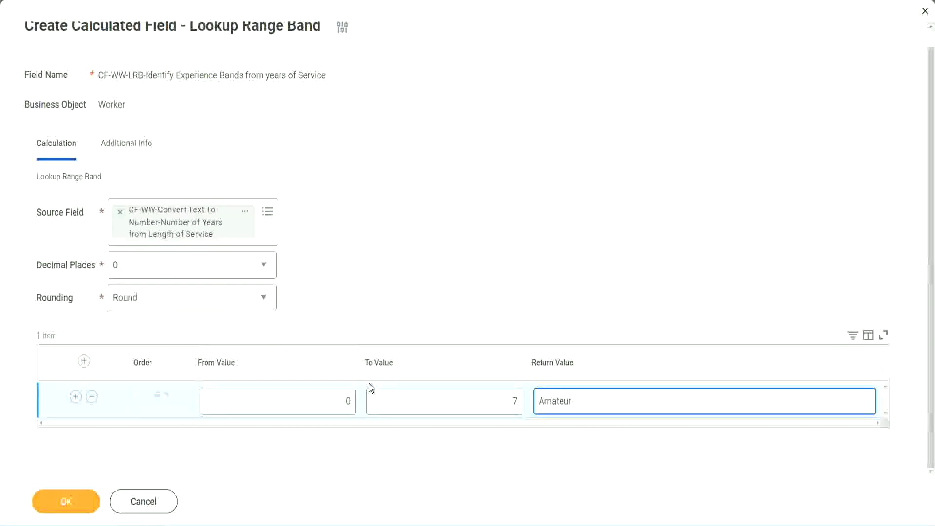
left_click(324, 405)
left_click(506, 395)
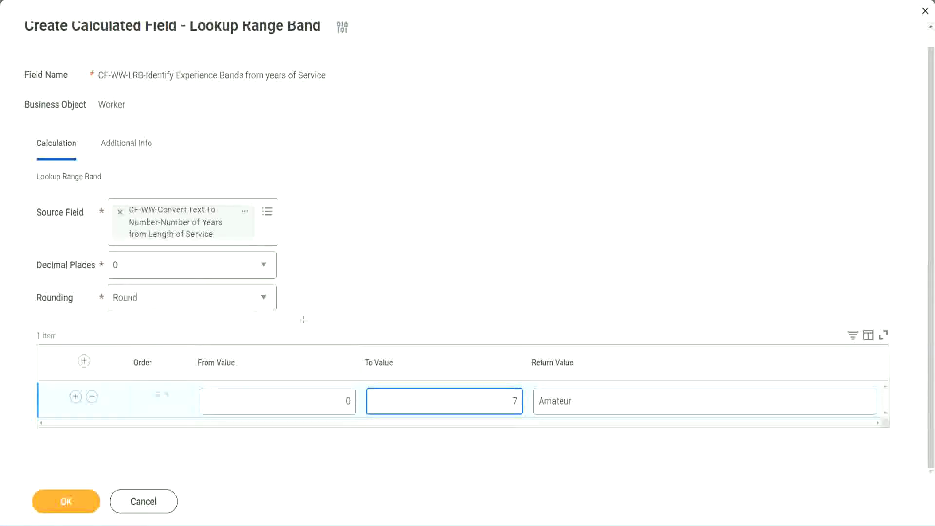
mouse_move(392, 340)
left_mouse_down()
mouse_move(266, 243)
mouse_move(236, 244)
left_mouse_up()
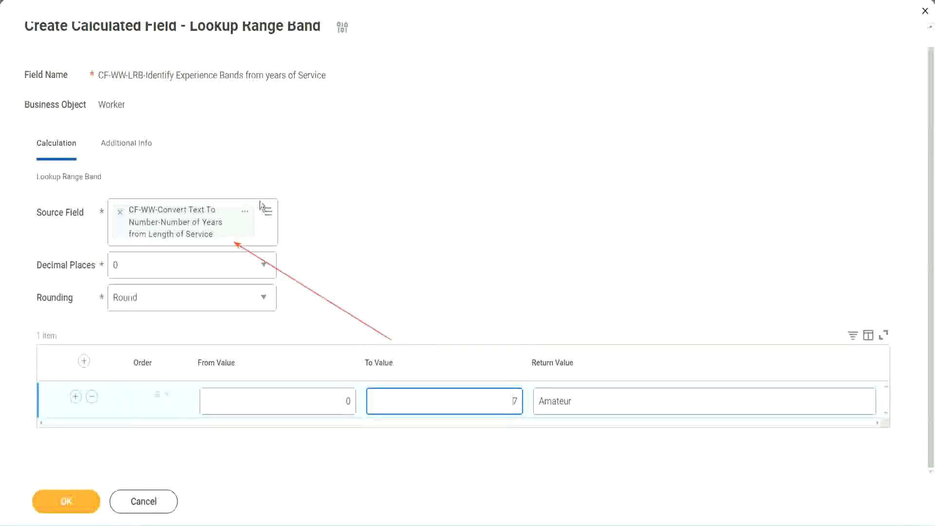
Step: Add a second band from 8 to 15 years returning Experienced
left_click(75, 397)
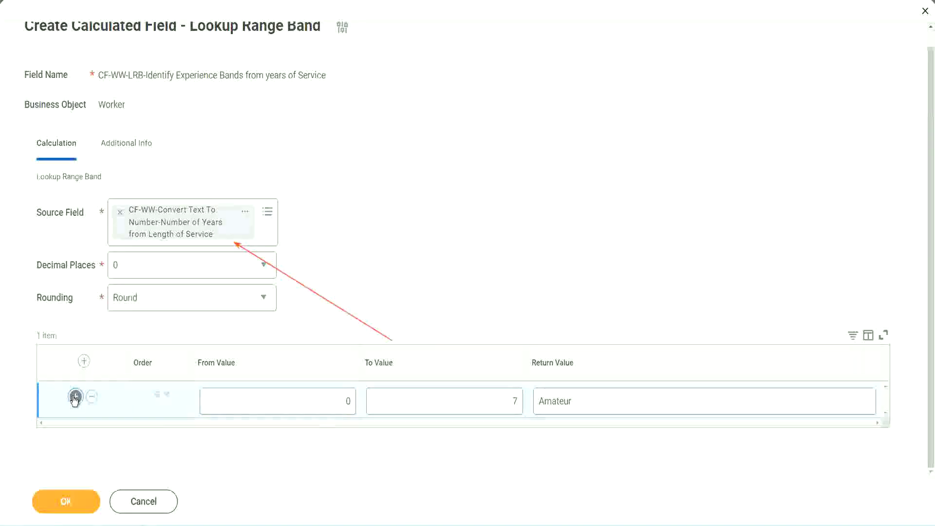
left_click(355, 440)
left_click(508, 405)
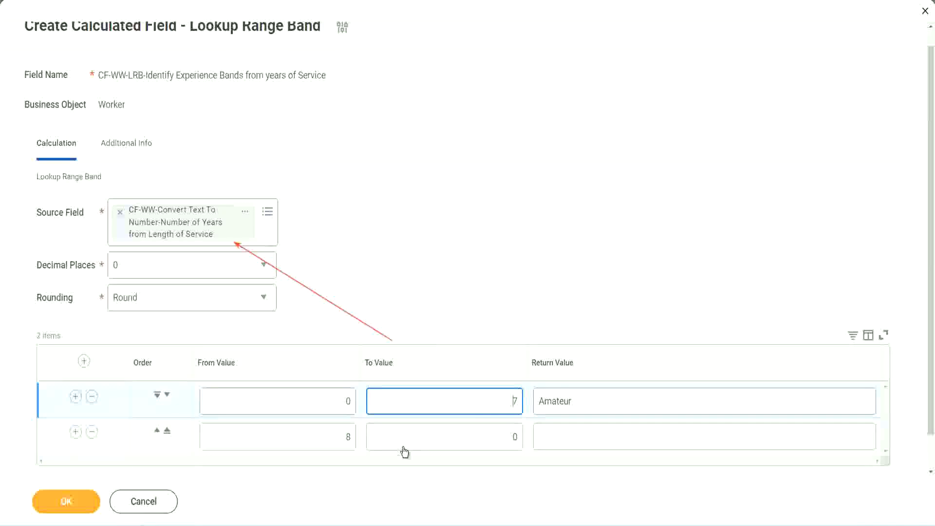
left_click(334, 443)
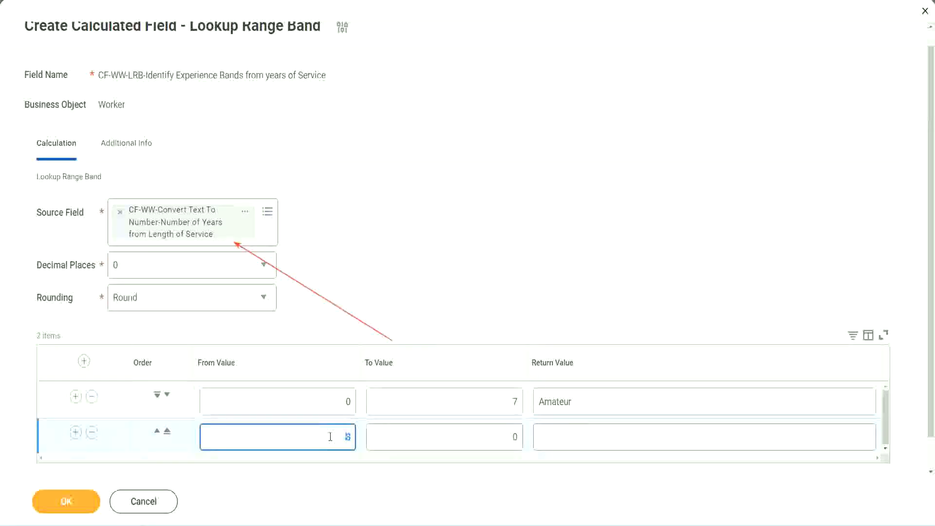
left_click(506, 437)
key("BackSpace")
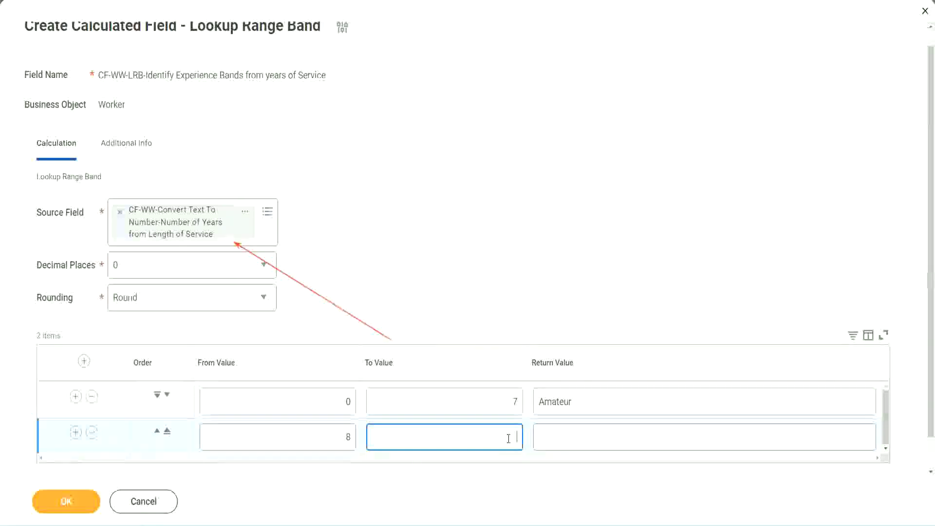
type("15")
left_click(577, 435)
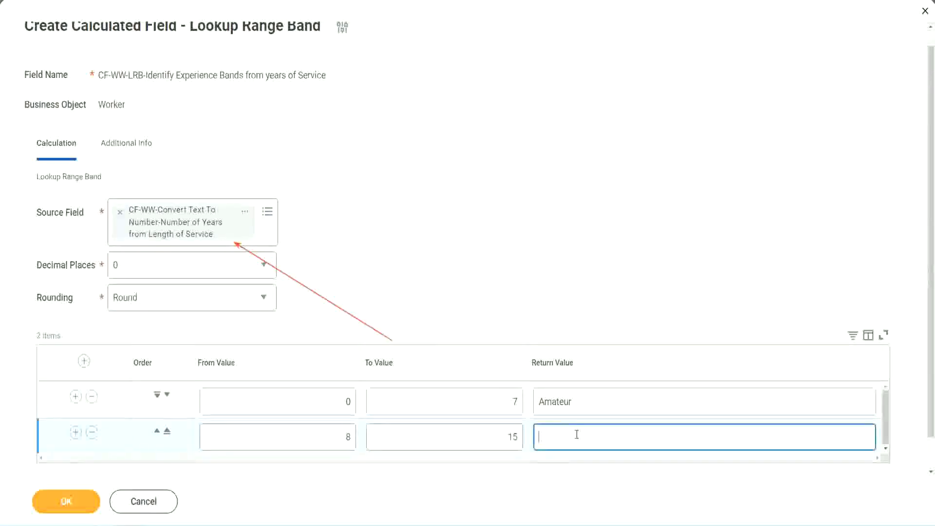
type("Experienced")
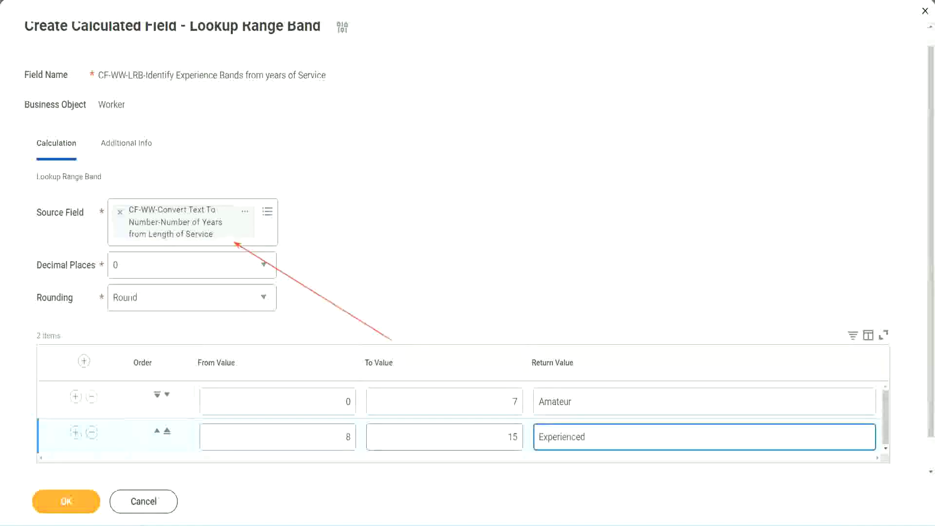
Step: Add a third band from 16 to 30 years returning Senior
left_click(76, 433)
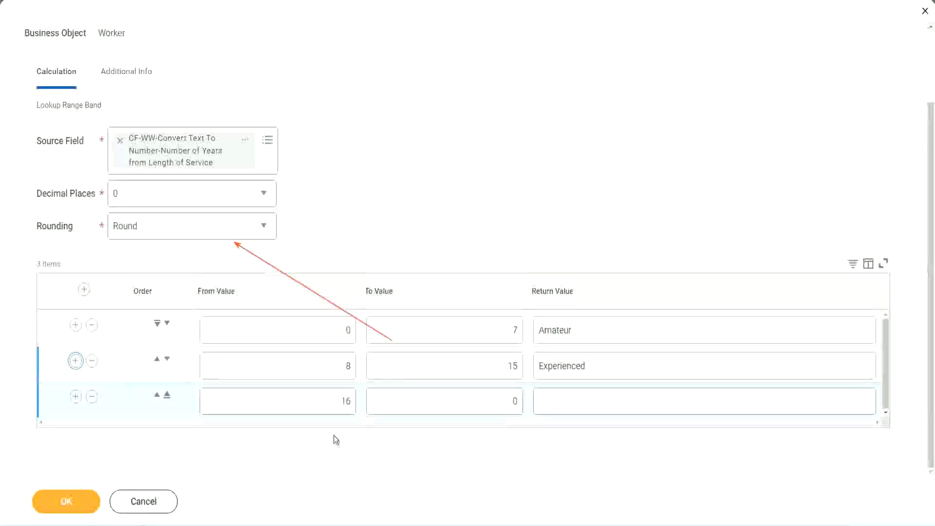
left_click(470, 402)
left_click(470, 402)
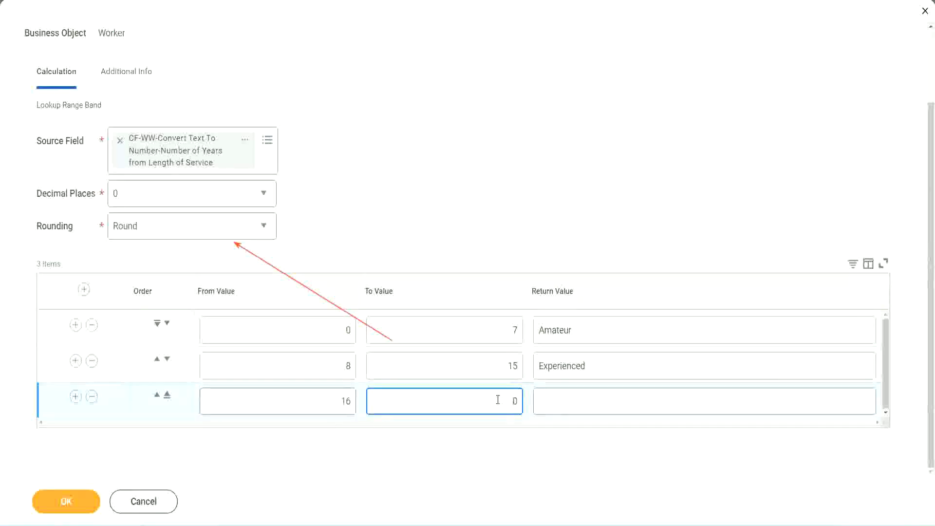
type("3")
key("Tab")
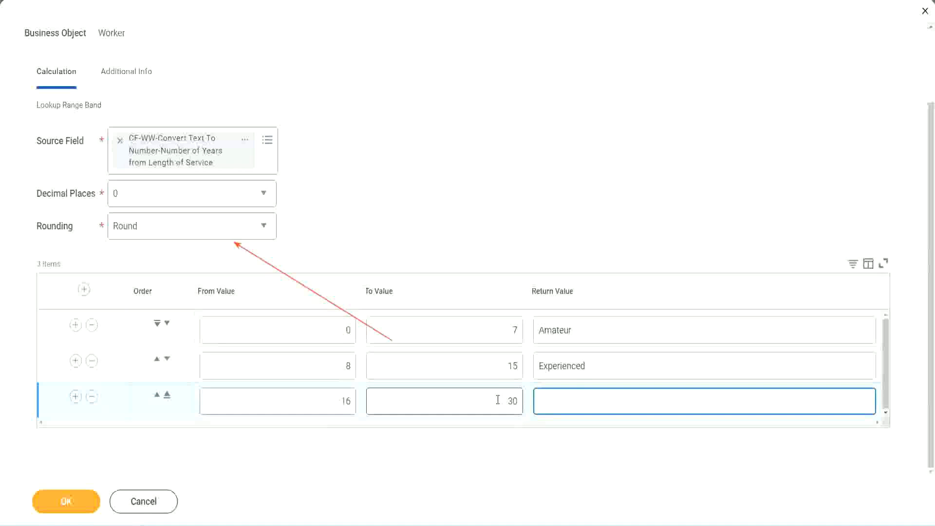
type("L")
key("BackSpace")
type("Senior")
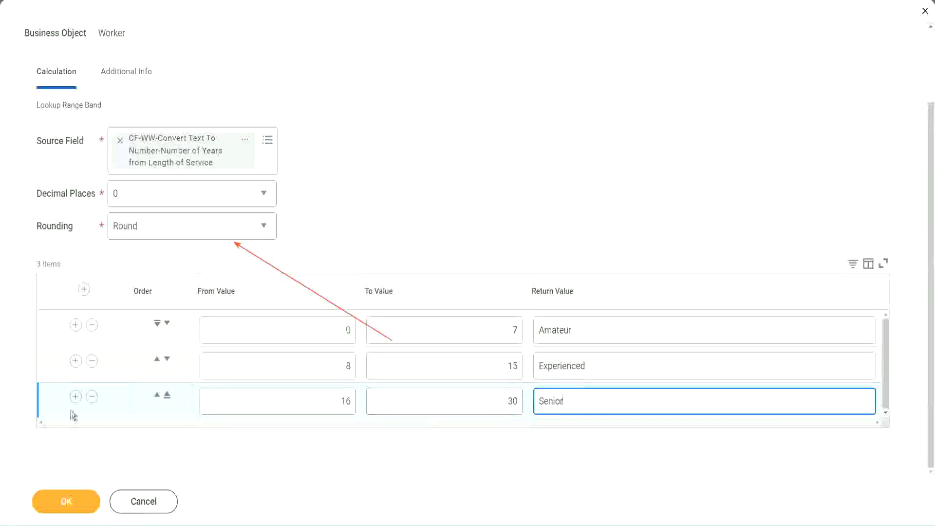
Step: Add a fourth band from 31 to 1000 years returning Legend
left_click(75, 396)
scroll(176, 368, "down", 1)
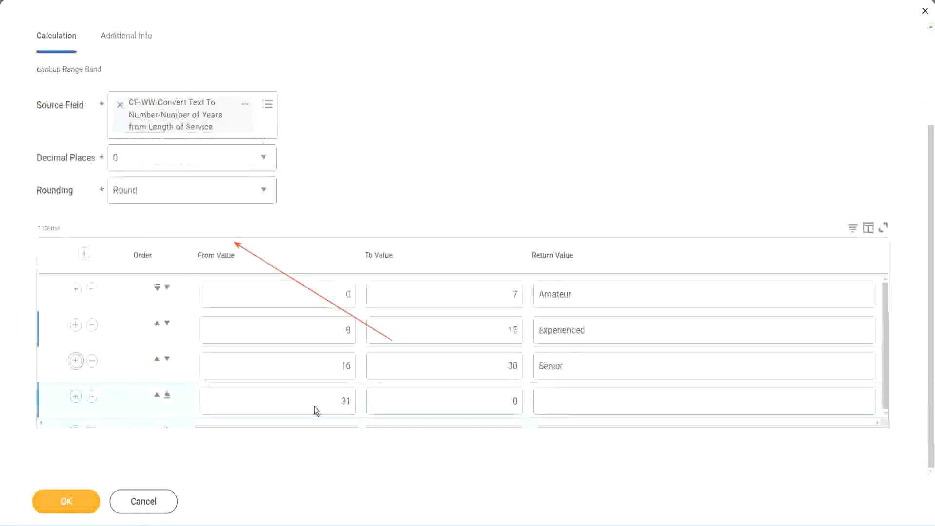
left_click_drag(335, 401, 358, 400)
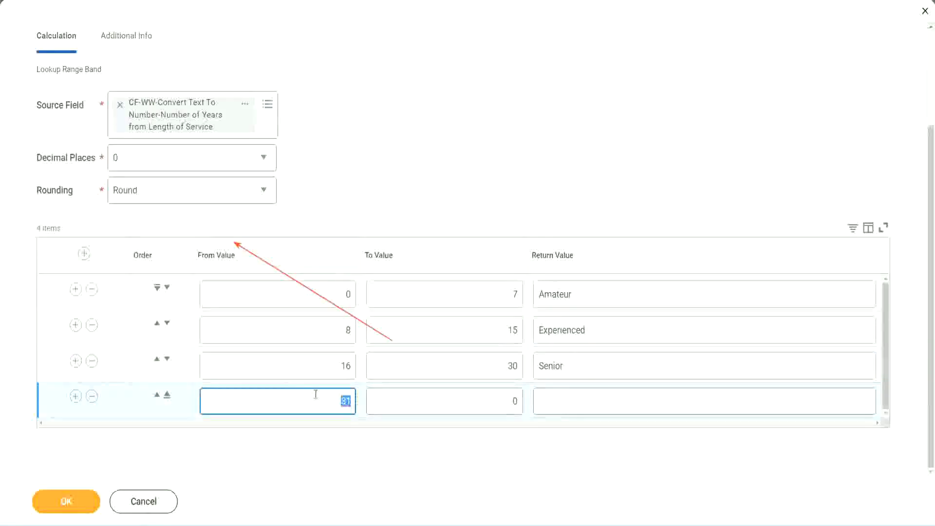
key("Left")
left_click(504, 402)
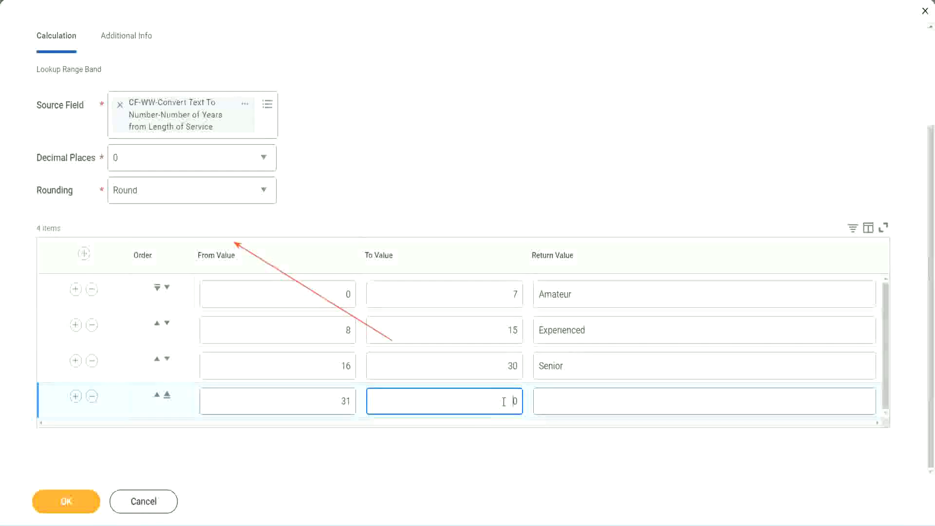
type("1000")
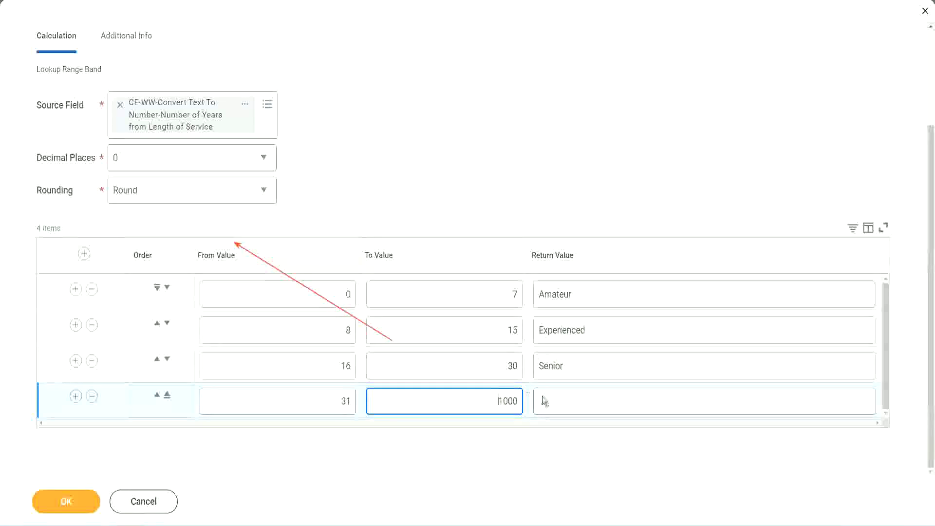
key("ctrl+a")
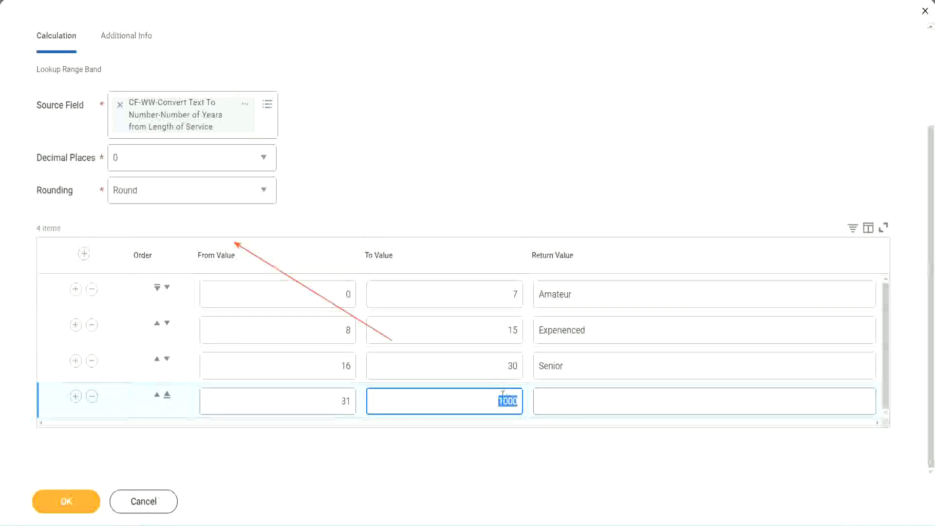
left_click_drag(489, 398, 524, 399)
left_click(584, 401)
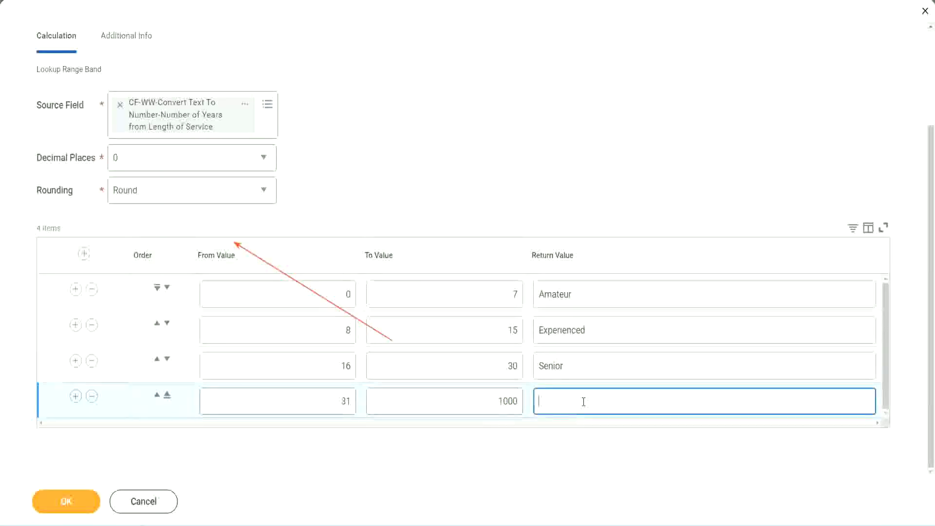
type("Legend")
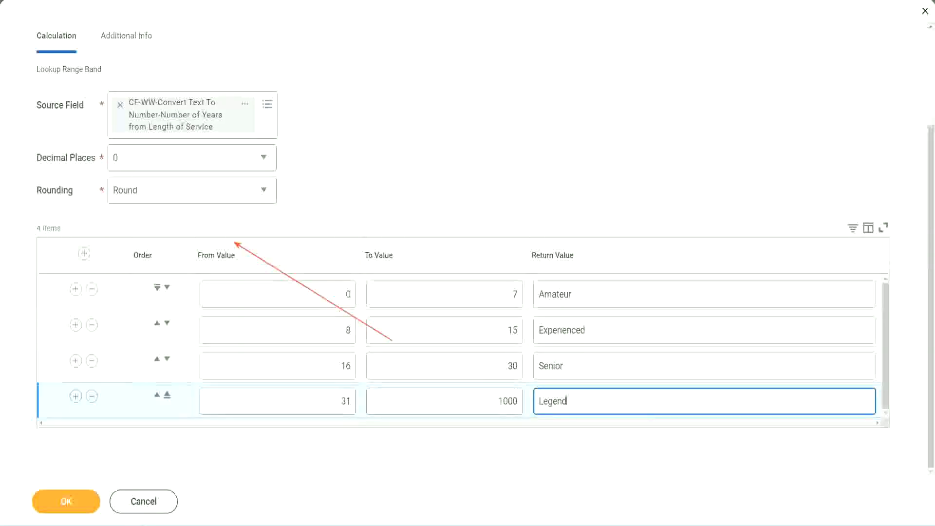
Step: Check the four bands (Amateur, Experienced, Senior, Legend) and submit the calculated field with OK
left_click(434, 162)
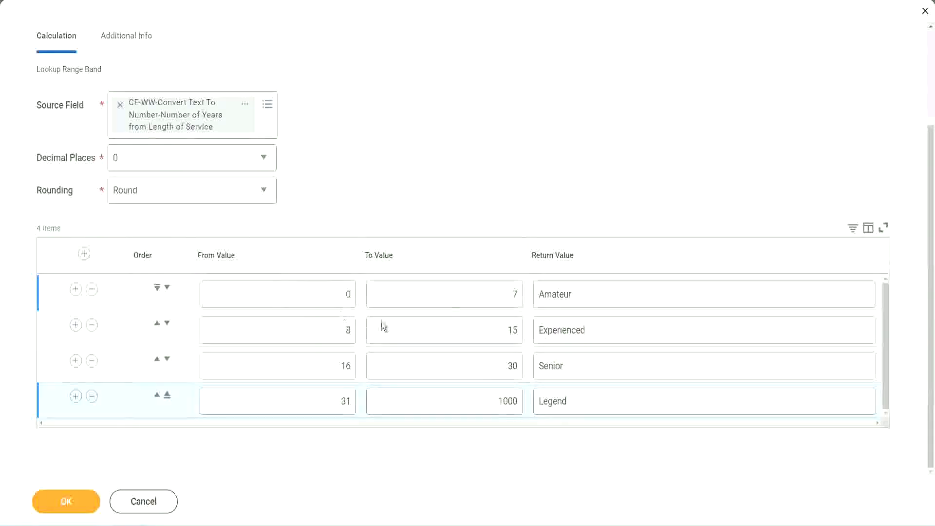
left_click(608, 293)
left_click(606, 330)
left_click(588, 401)
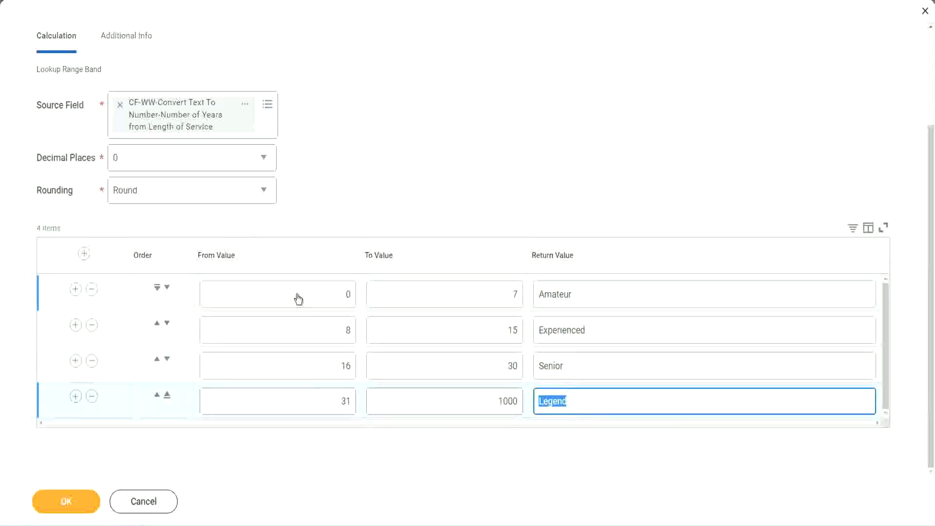
left_click(299, 297)
left_click(436, 294)
left_click(558, 296)
left_click(607, 328)
left_click(595, 370)
left_click(588, 399)
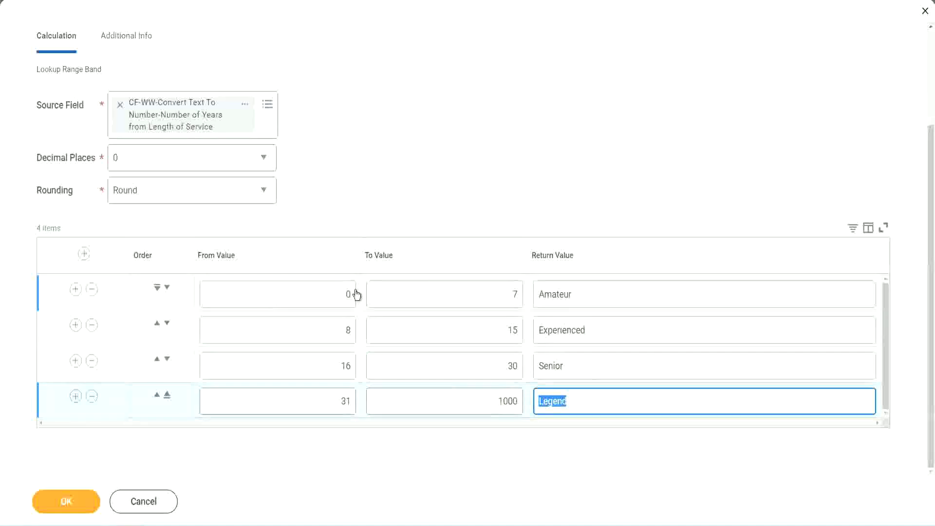
left_click(455, 337)
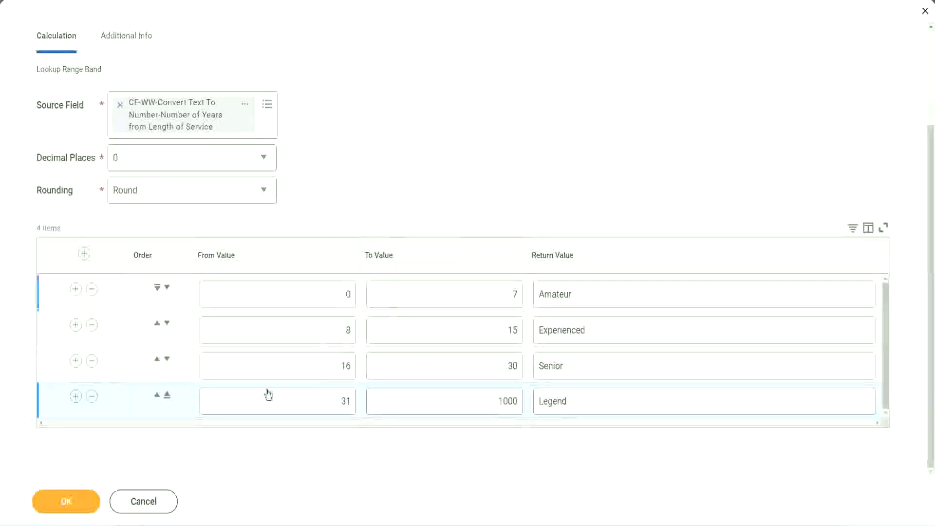
left_click(64, 500)
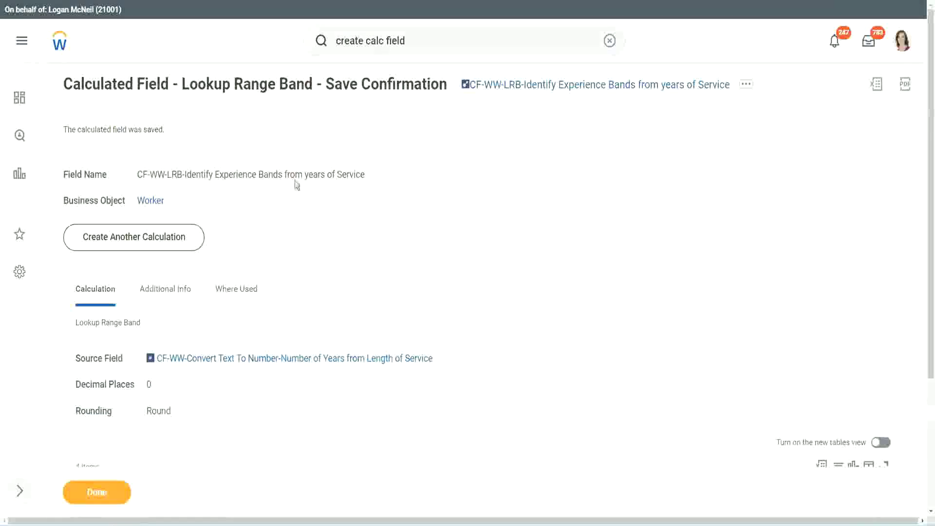
Step: Copy the saved Lookup Range Band field's name from the confirmation page with Copy Text
right_click(544, 89)
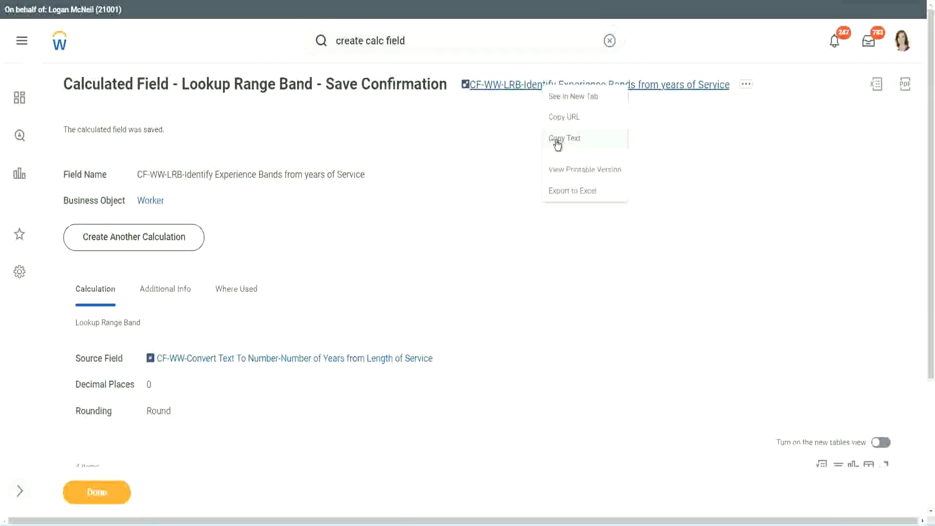
left_click(553, 142)
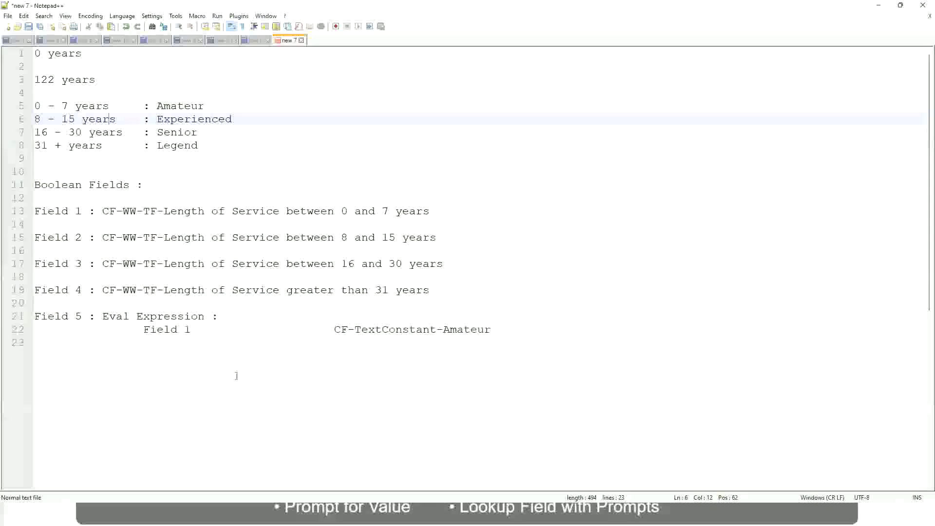
Step: Add a new notes line with 10,000 USD, two tabs, then 1,000,000 USD
left_click(98, 390)
key("Return")
key("Return")
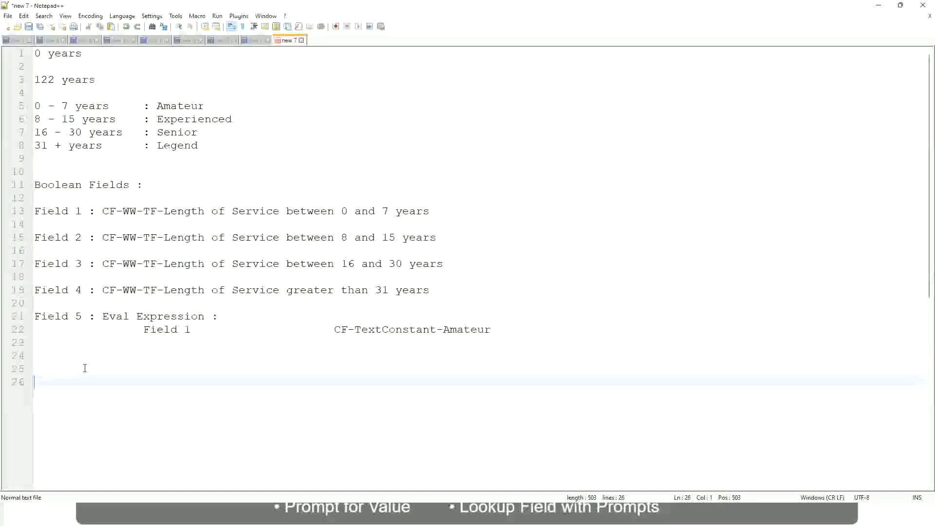
type("10,000 USD")
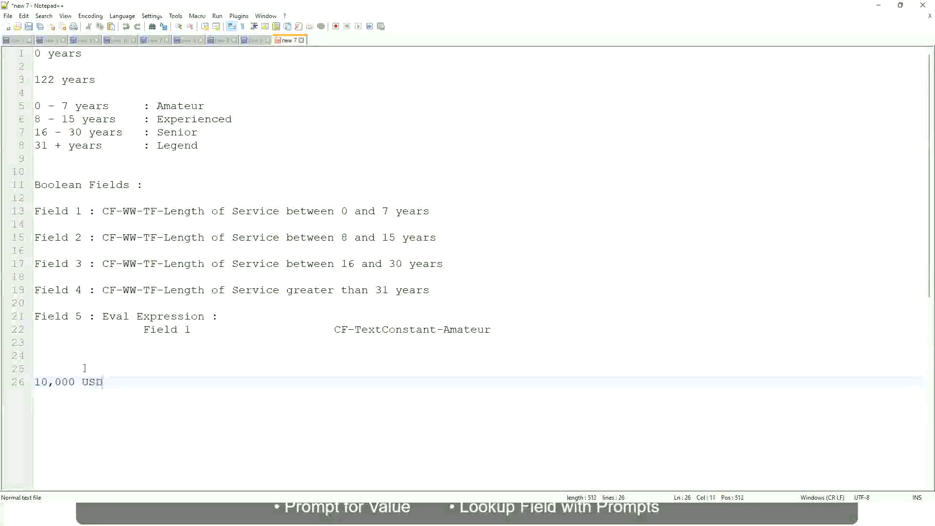
key("Tab")
key("Tab")
key("Tab")
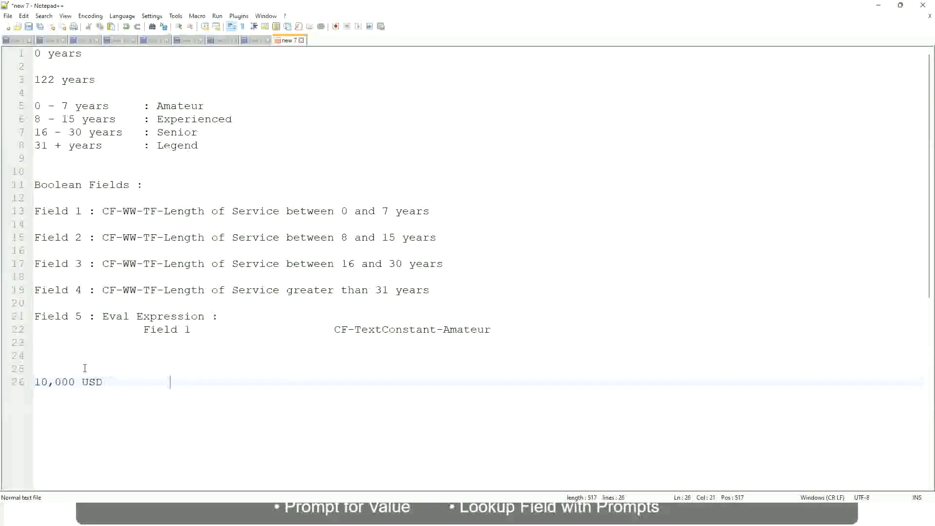
key("Tab")
key("Tab")
type("1,000,000")
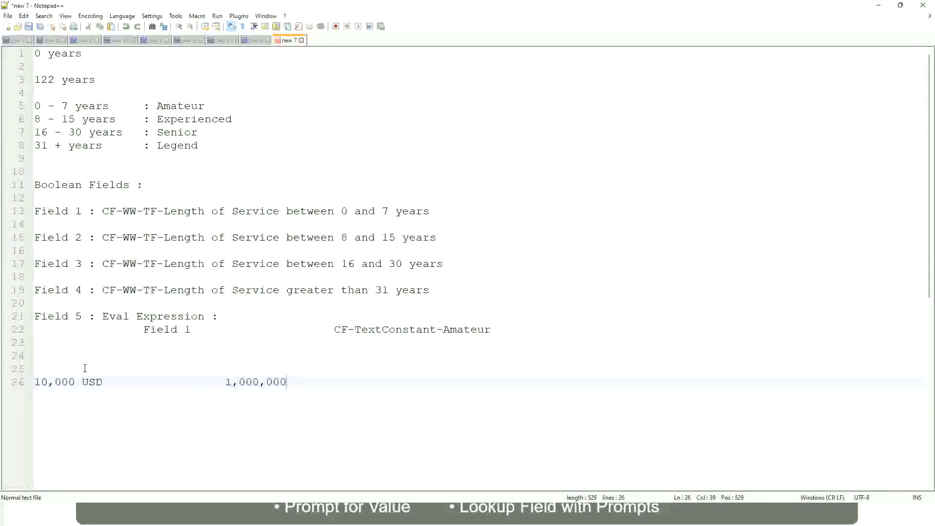
key("Left")
key("Left")
key("Left")
key("Left")
key("Left")
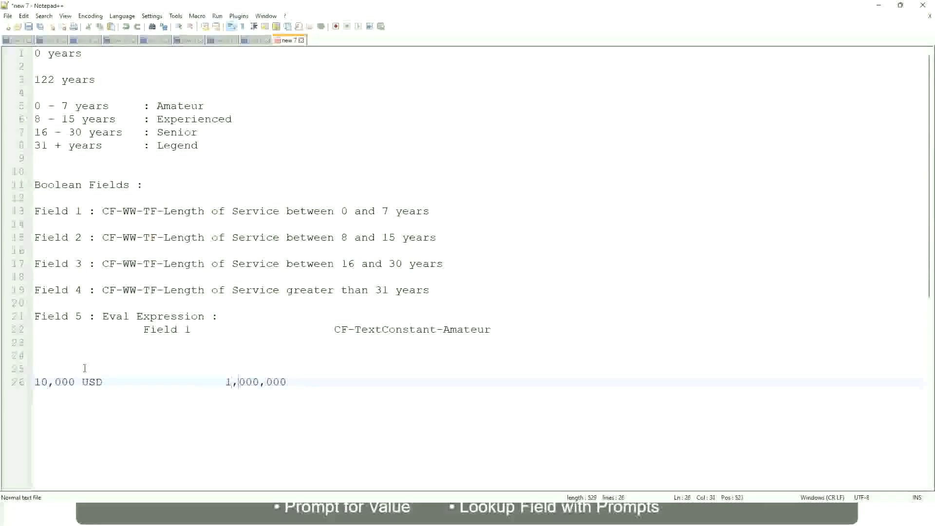
key("End")
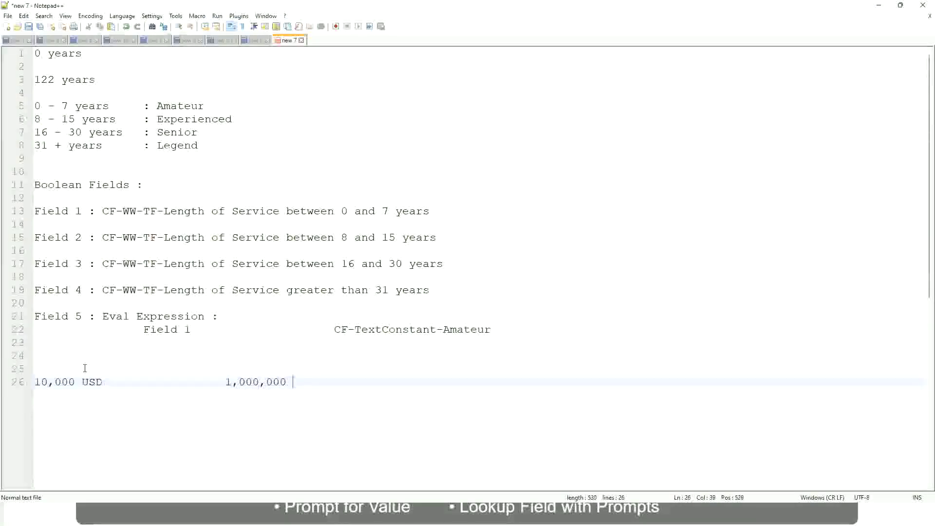
type("USD")
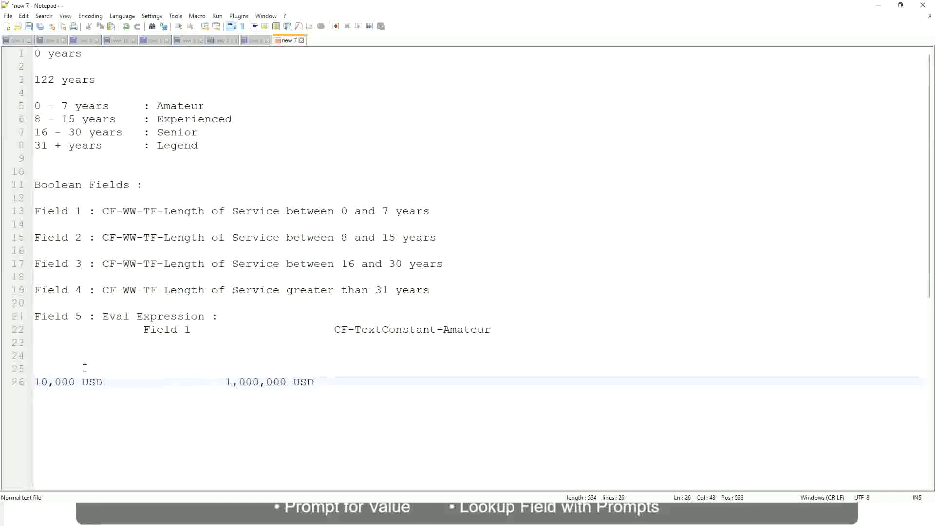
Step: Type tab-aligned band lines: 10 - 50,000 : Low, 50,001 - 150,000 : Medium, > 150,000 : High
key("Return")
key("Return")
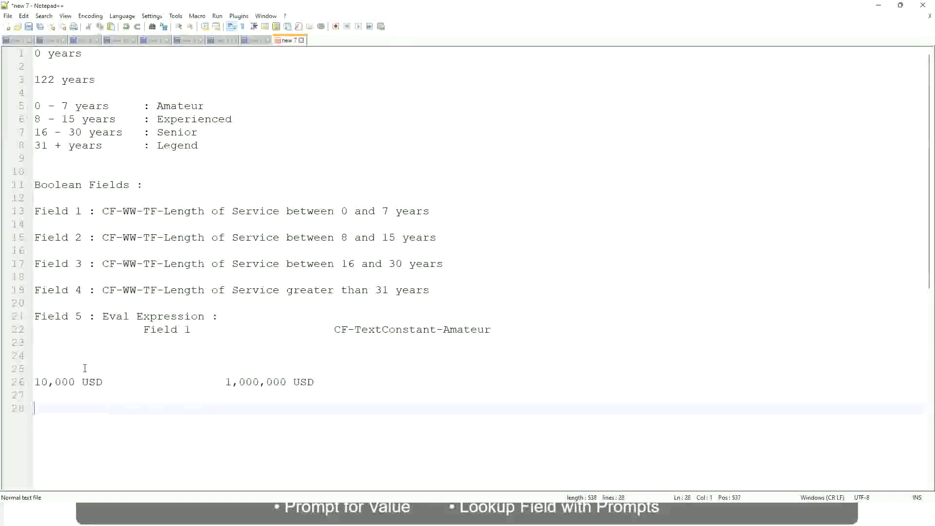
type("10 - 50,000")
key("Tab")
key("Tab")
type(": Low")
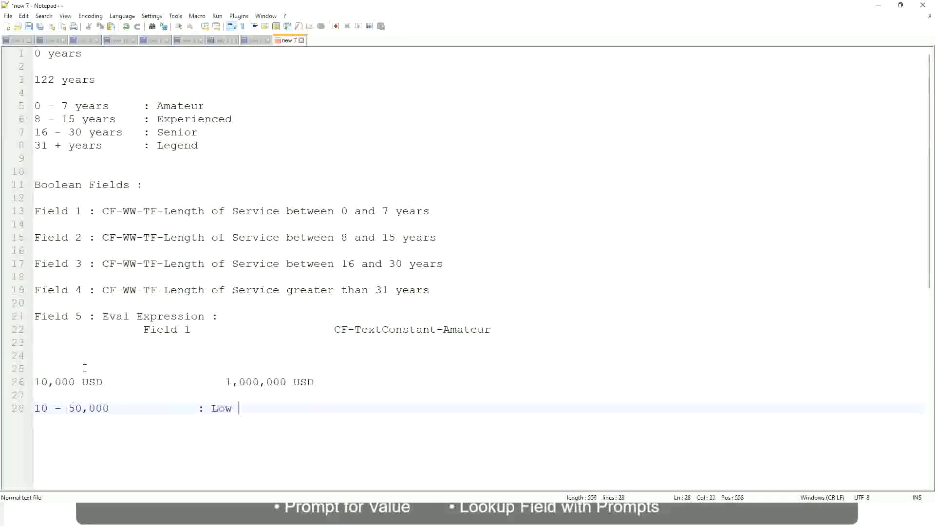
key("Return")
key("Return")
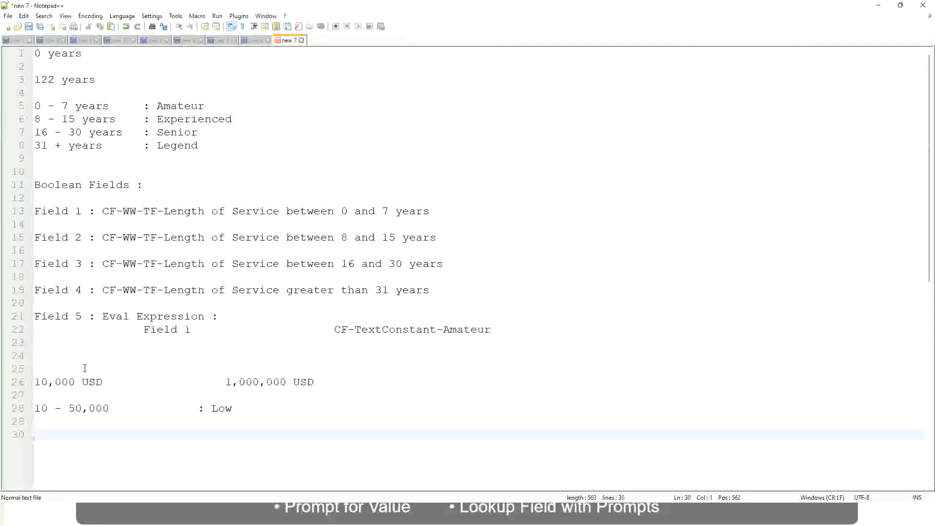
key("Up")
type("50,001 ")
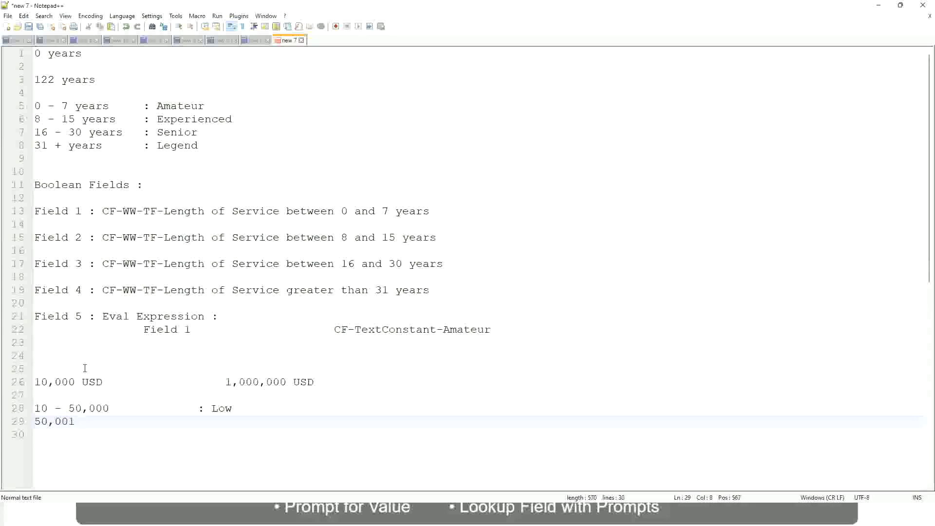
type("- 150,000")
key("Tab")
key("Tab")
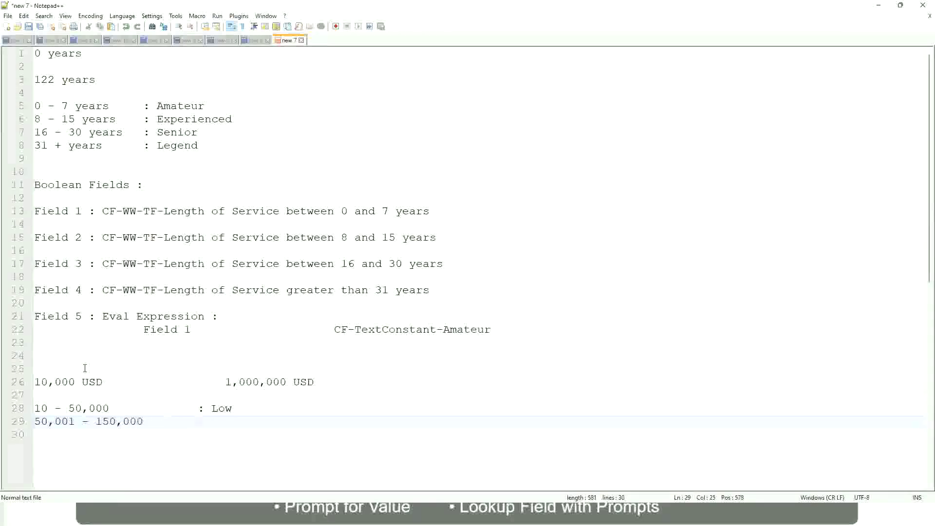
type(": Medium")
key("Return")
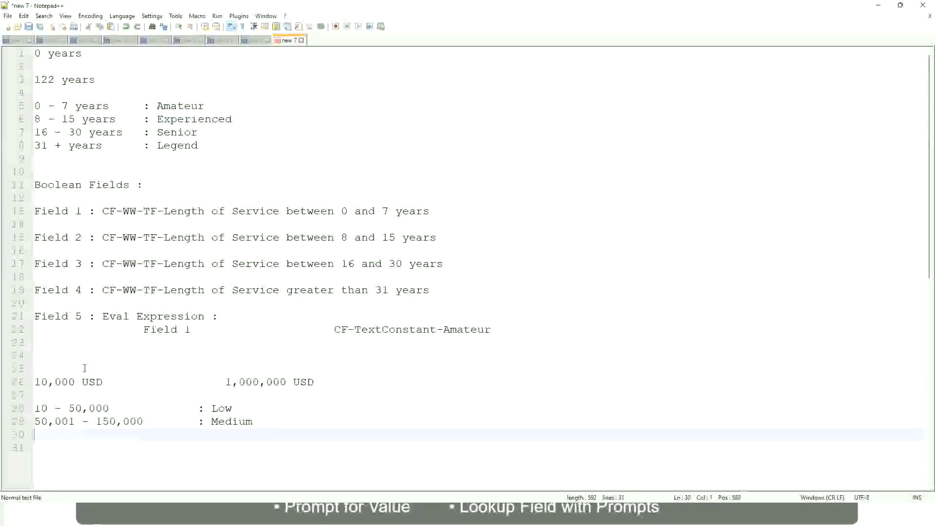
type("> 1")
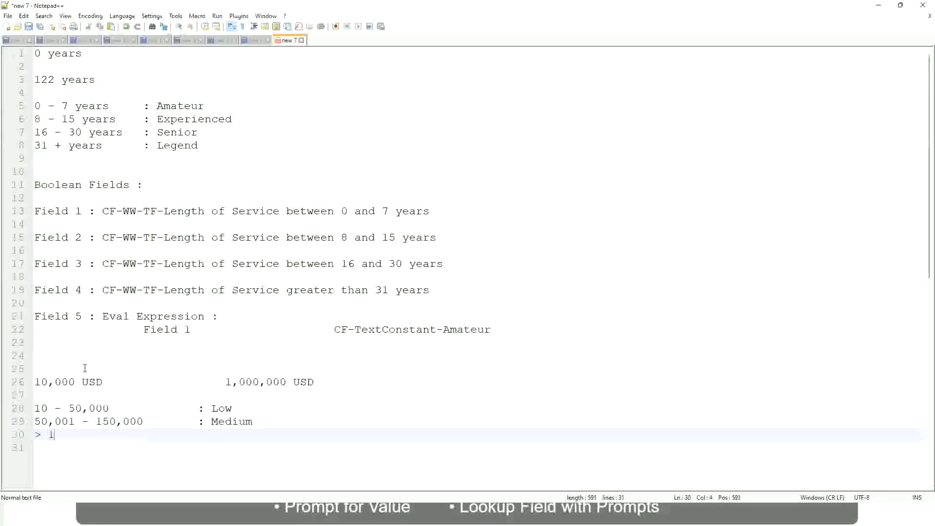
type("50,000")
key("Tab")
key("Tab")
key("Tab")
key("Tab")
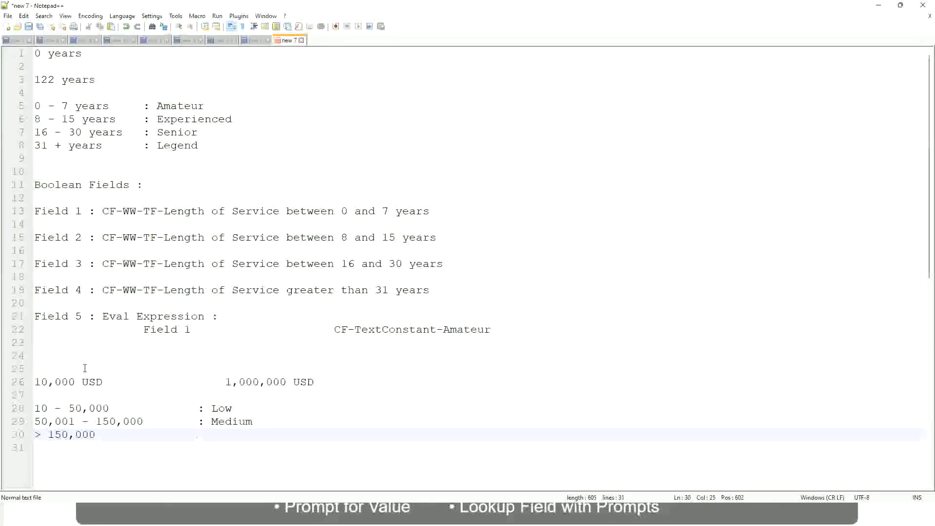
type(": High")
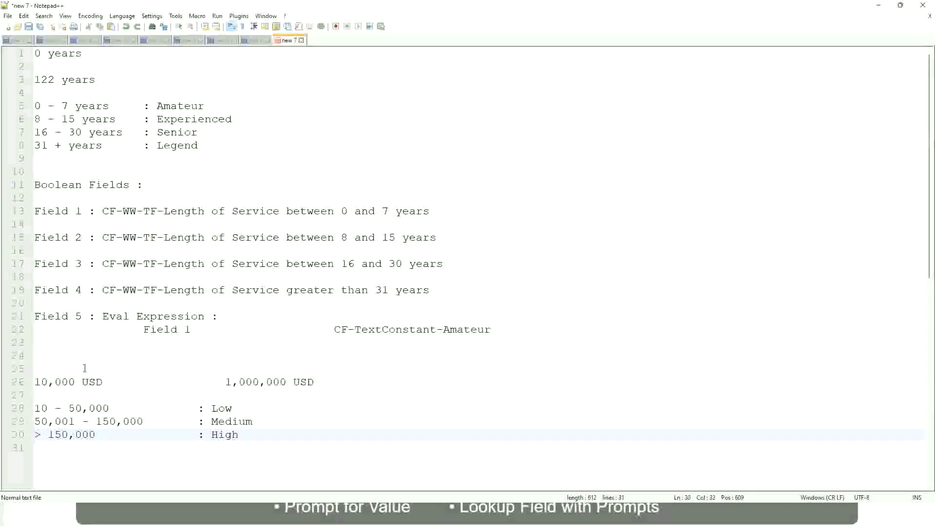
Step: Bookmark line 26 holding the 10,000 USD and 1,000,000 USD amounts
left_click(30, 382)
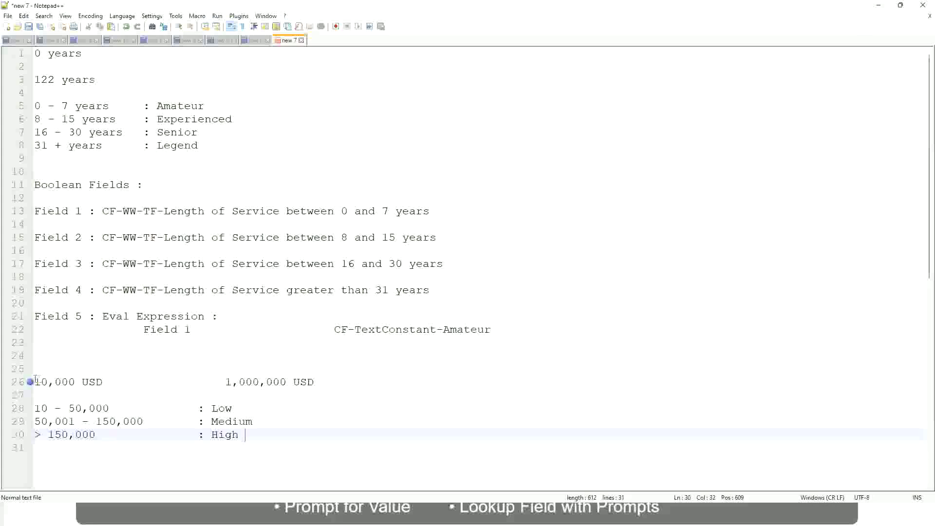
left_click(30, 381)
left_click(41, 382)
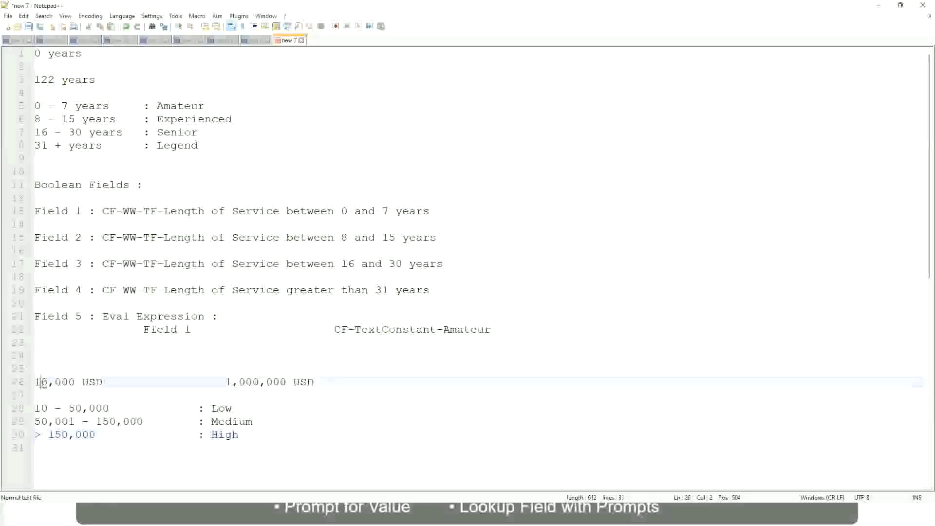
double_click(279, 382)
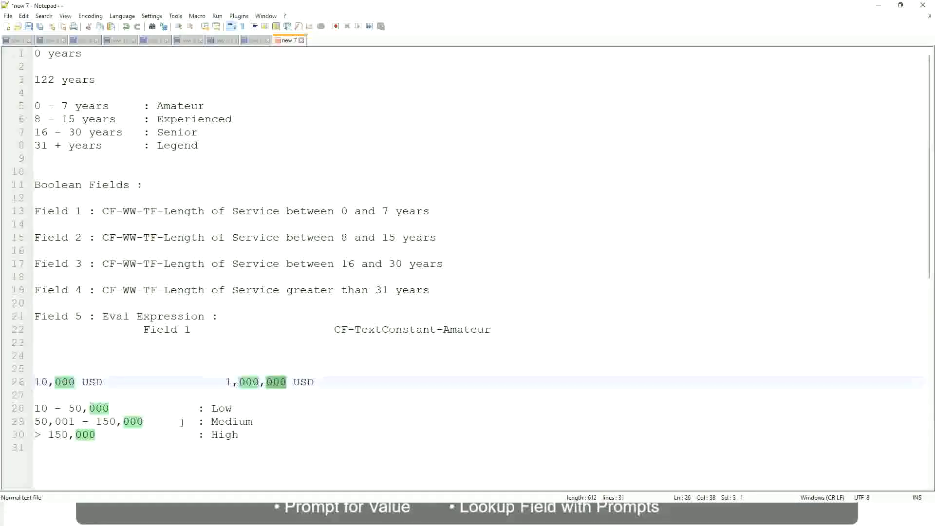
left_click(170, 421)
left_click(31, 382)
Step: Review the 1,000,000 figure and the Low and High salary band lines
left_click(287, 383)
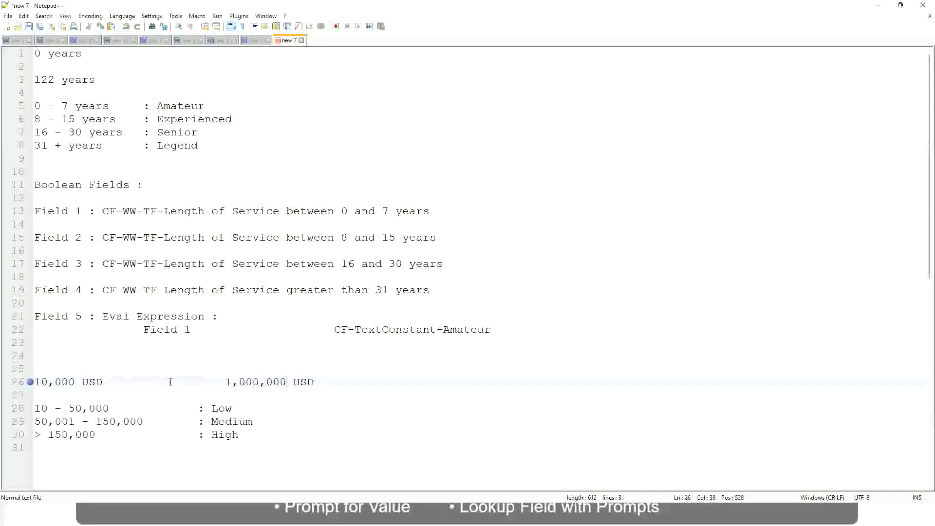
left_click(225, 409)
left_click(226, 438)
left_click(240, 433)
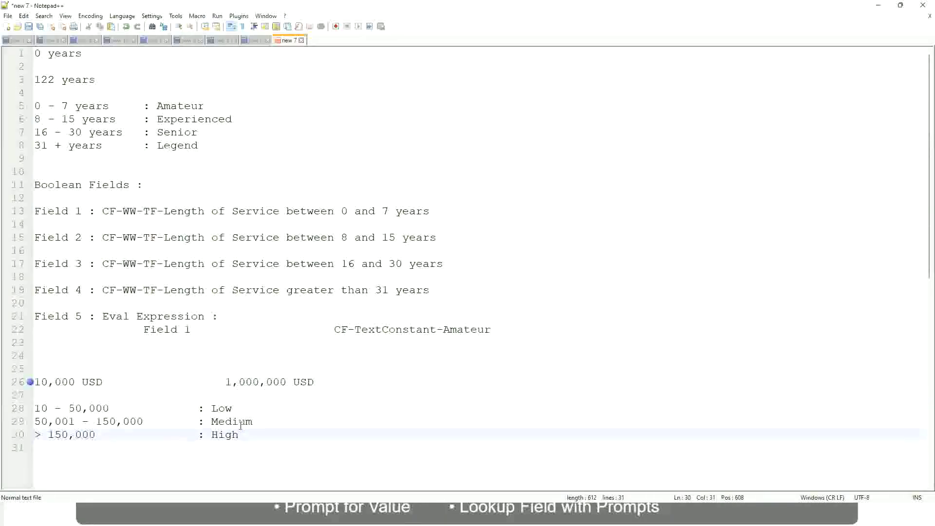